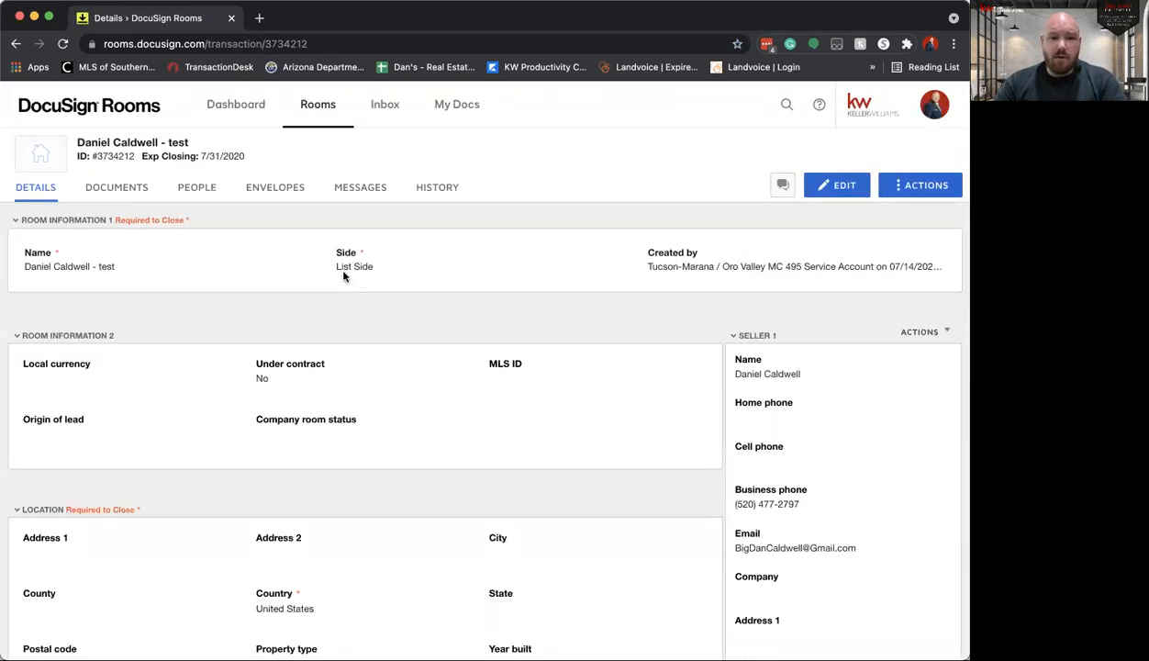
Step: Add the Referral Fee Agreement - 10/14 form from the AAR library to the room's documents
left_click(142, 191)
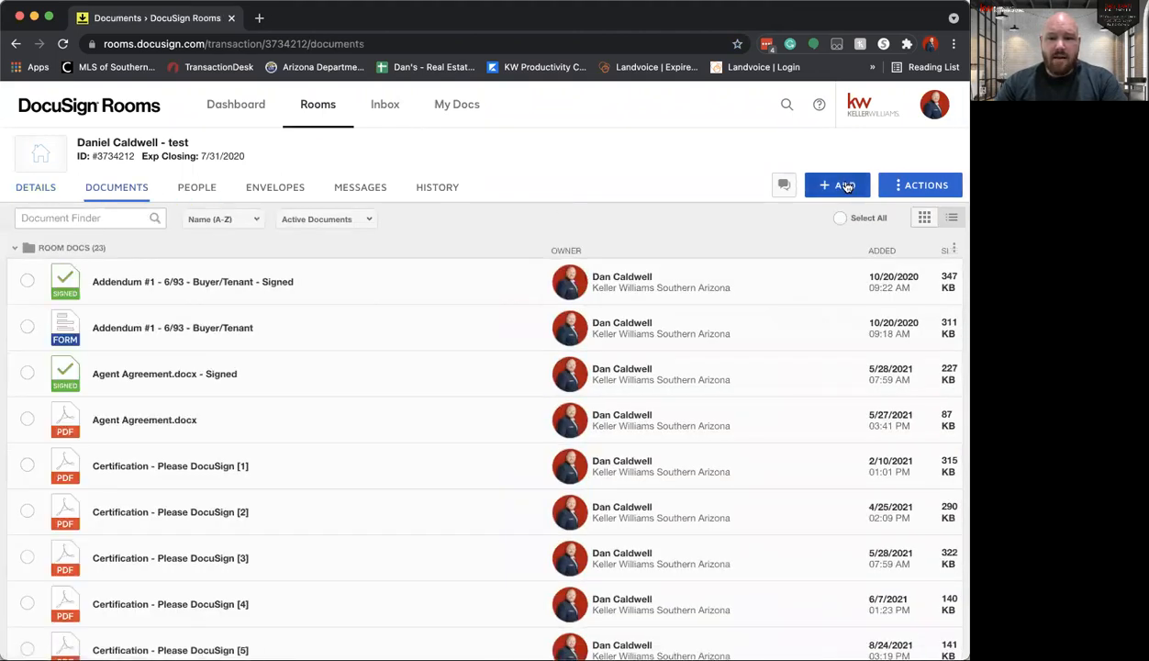
left_click(845, 193)
left_click(833, 248)
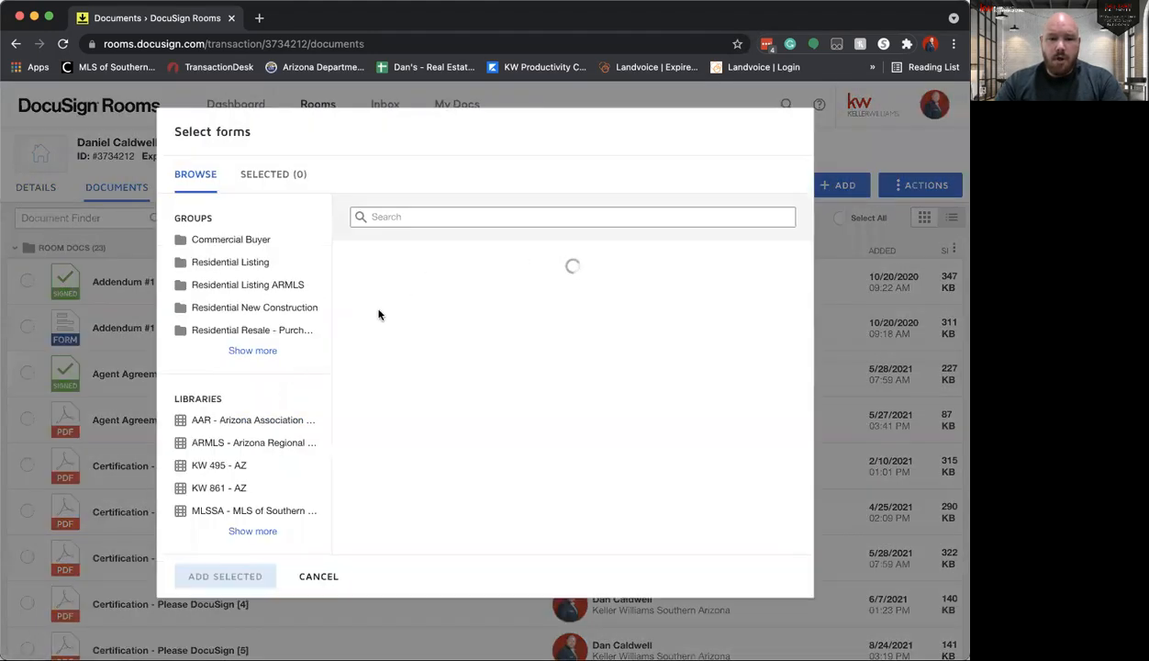
left_click(264, 423)
left_click(409, 216)
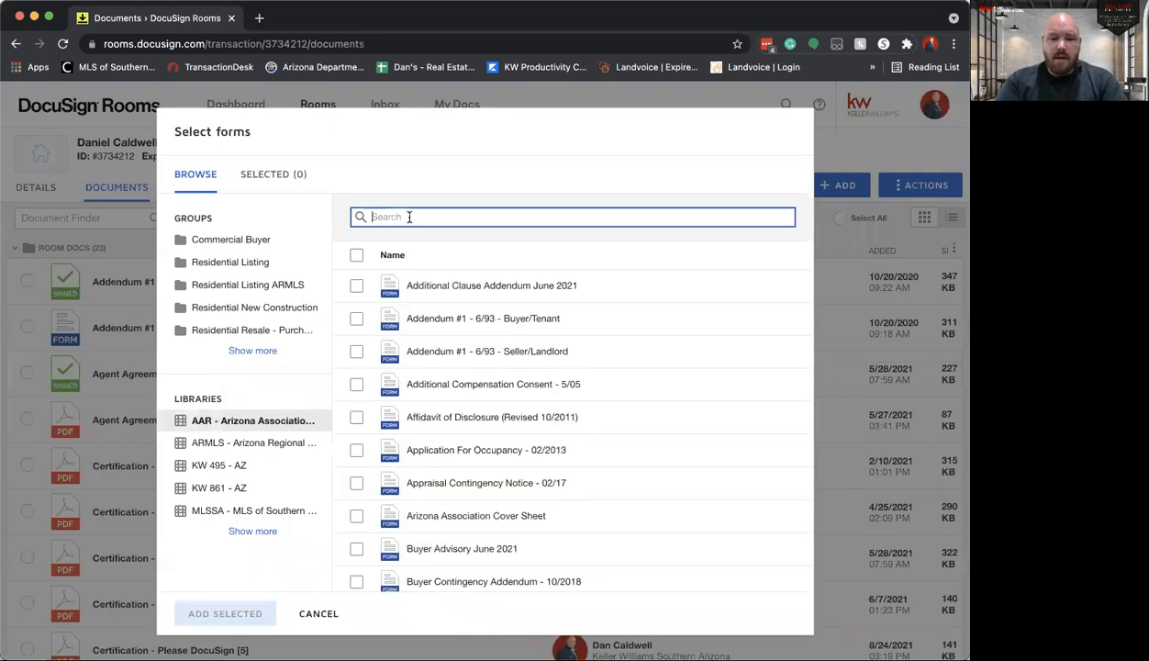
type("refe")
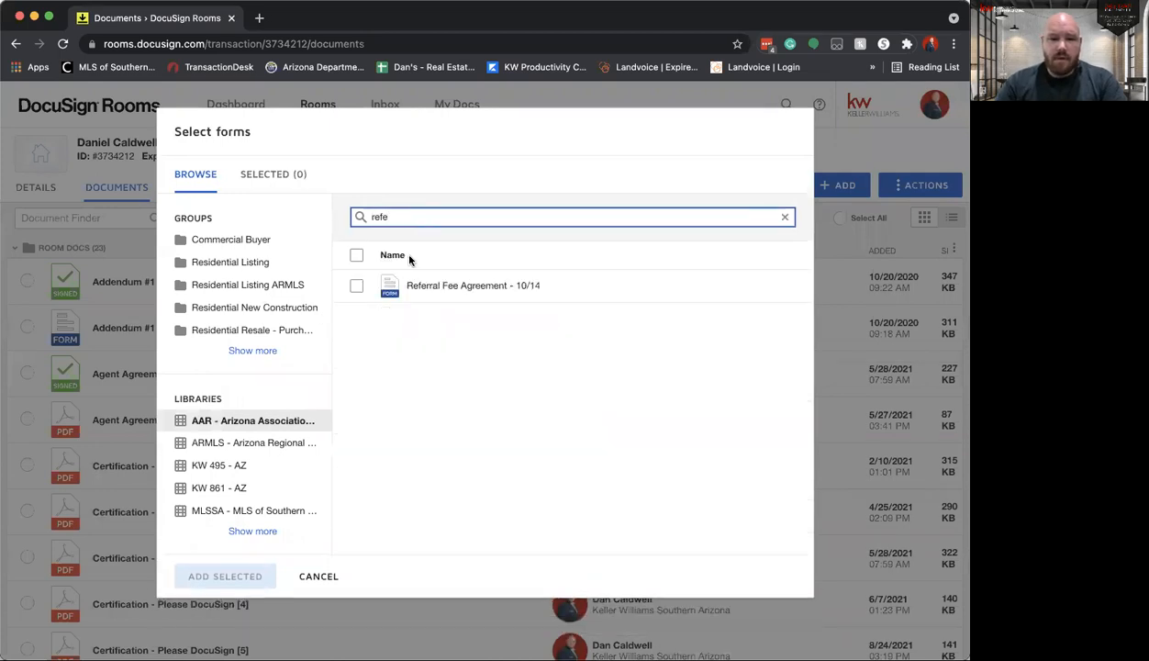
left_click(357, 286)
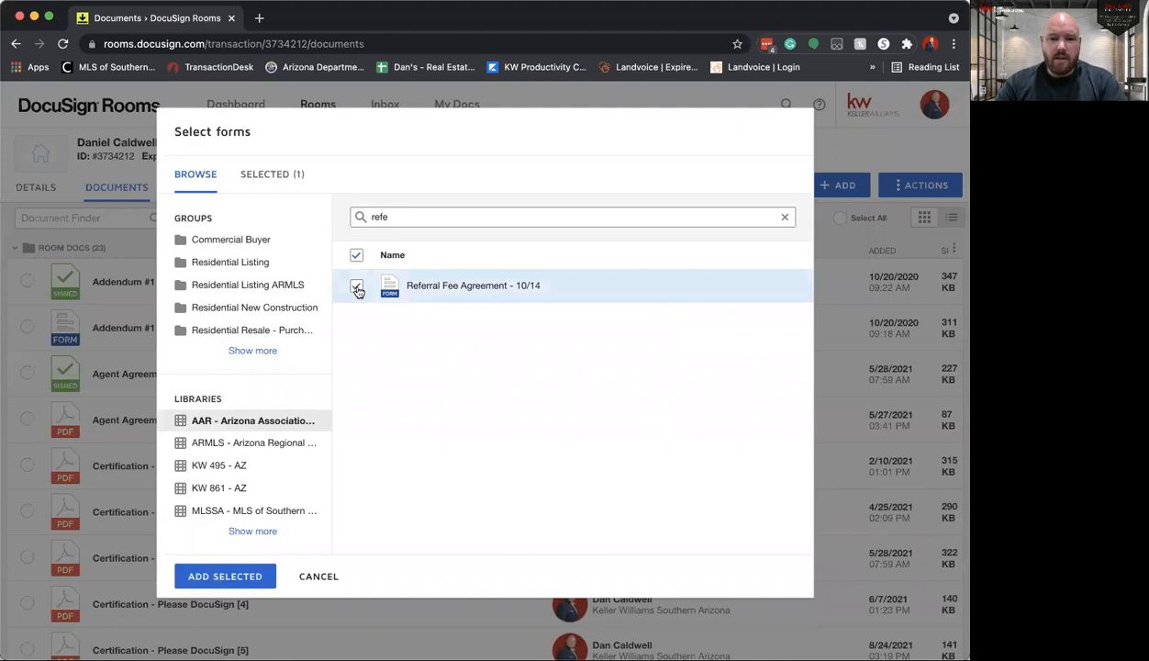
left_click(242, 575)
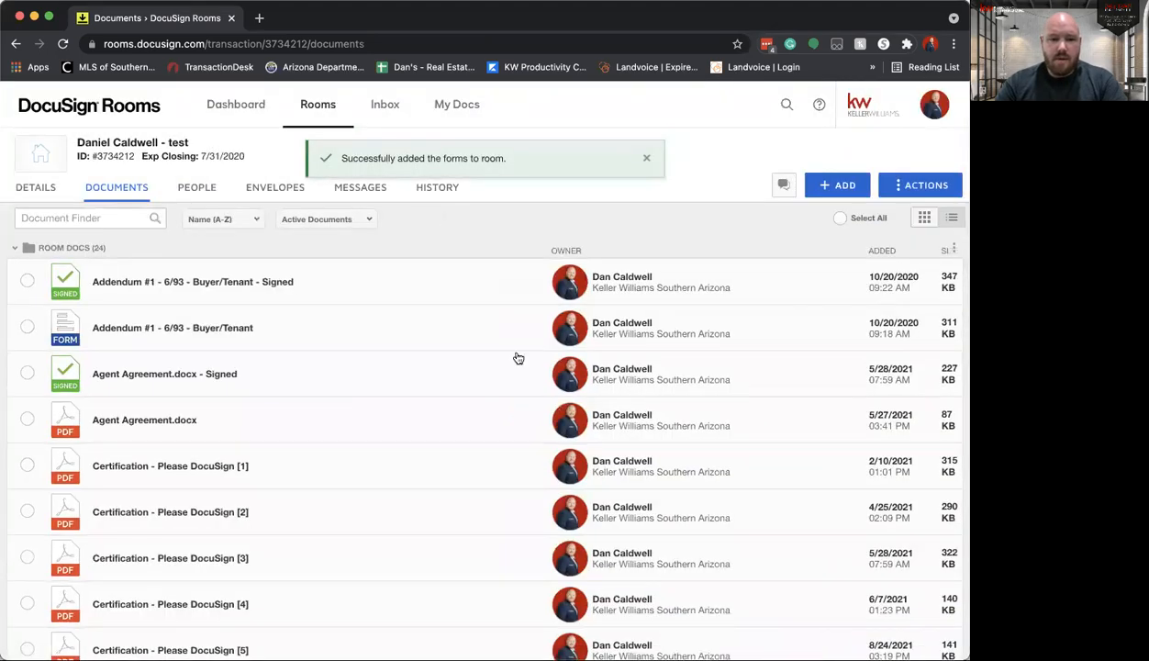
Step: Open the newly added, unsigned Referral Fee Agreement form and enter Keller Williams Southern Arizona as the originating brokerage
scroll(516, 356, "down", 10)
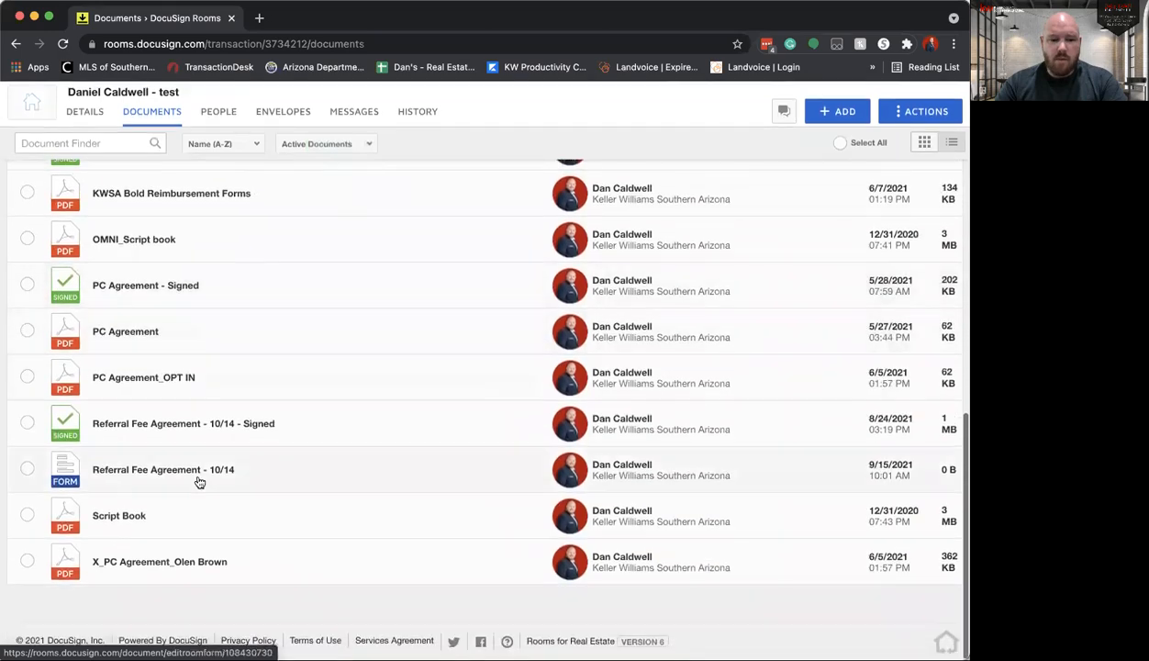
left_click(187, 480)
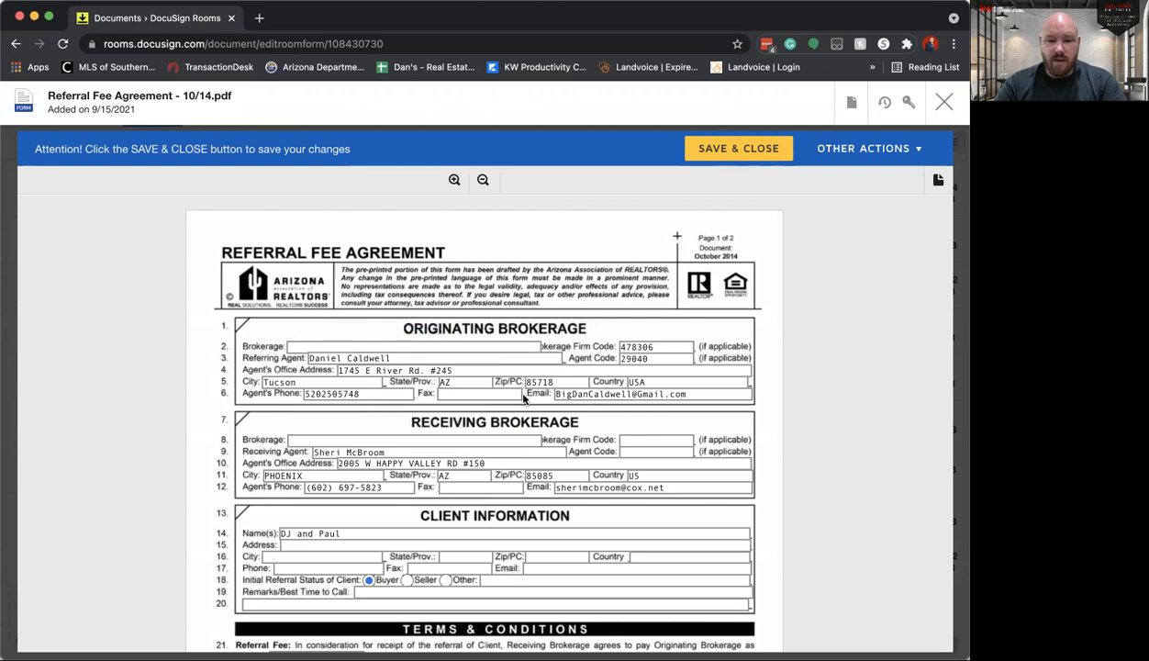
left_click(333, 344)
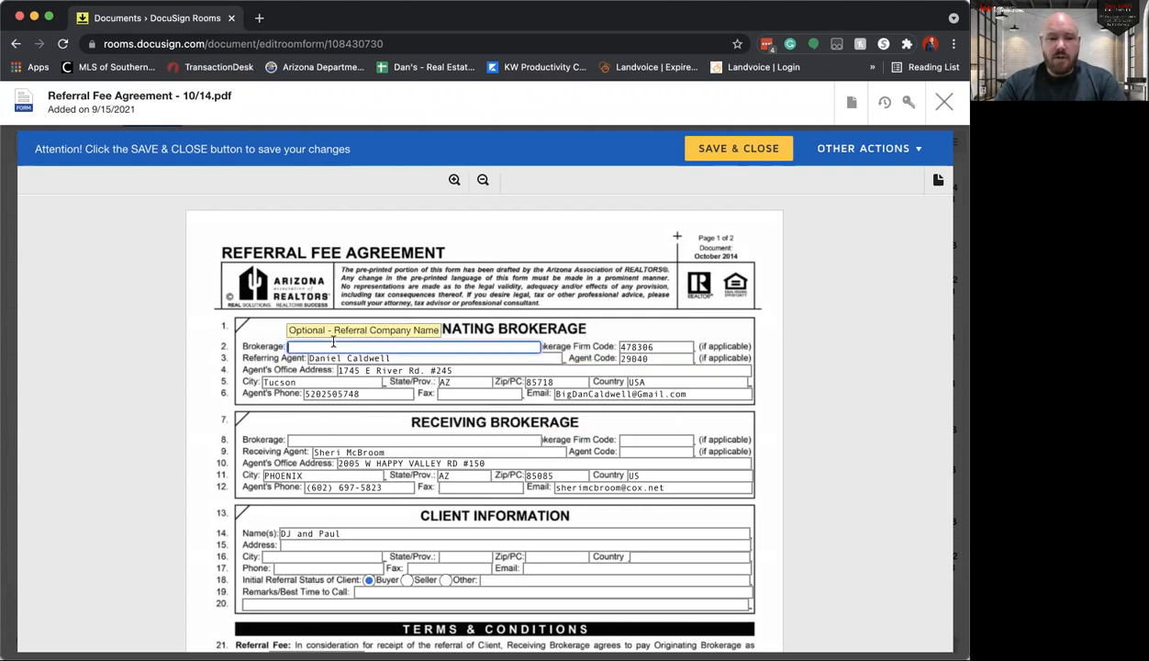
type("kwsaa")
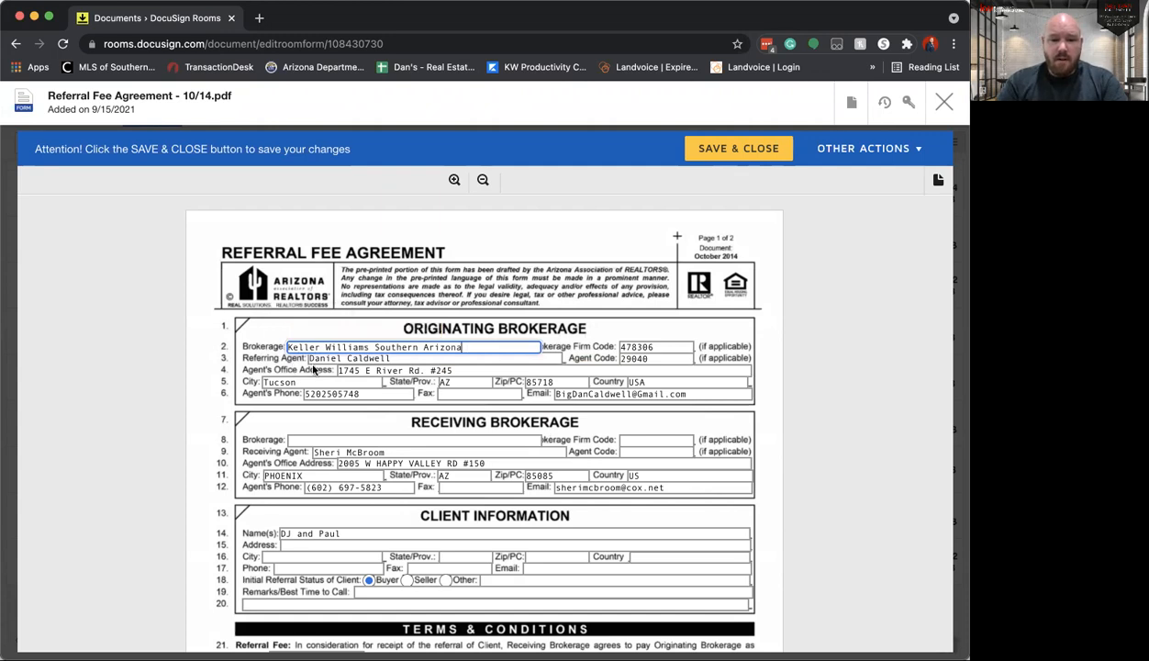
Step: Review the originating brokerage's firm code and the referring agent's name, agent code, office address, phone and email
double_click(655, 347)
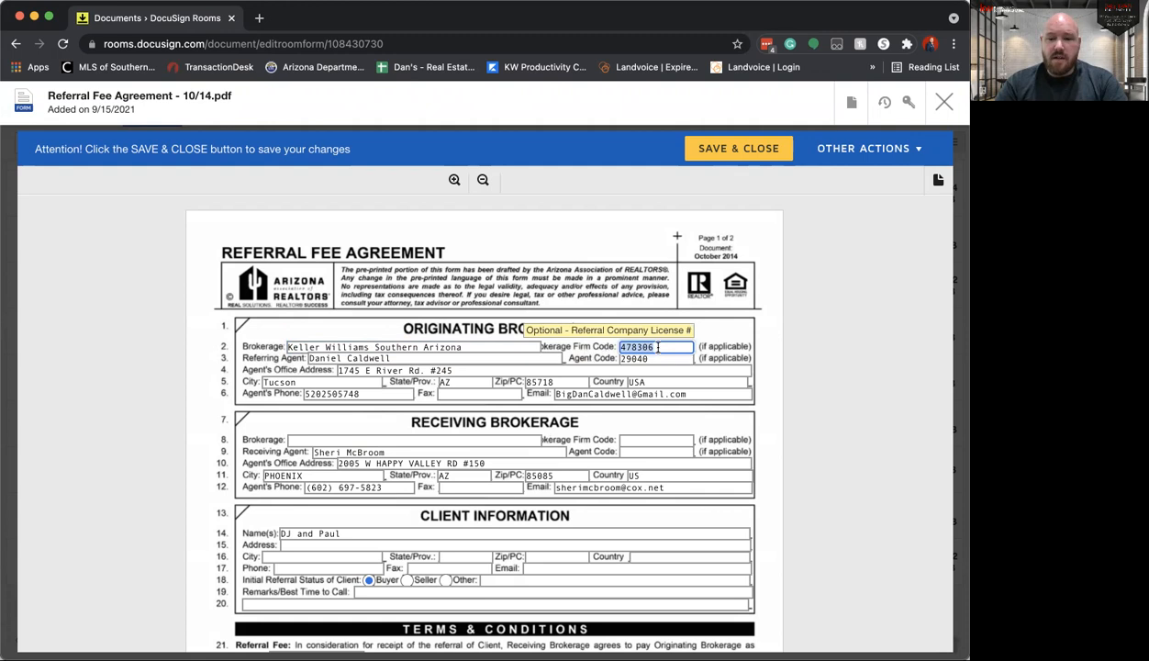
left_click(759, 338)
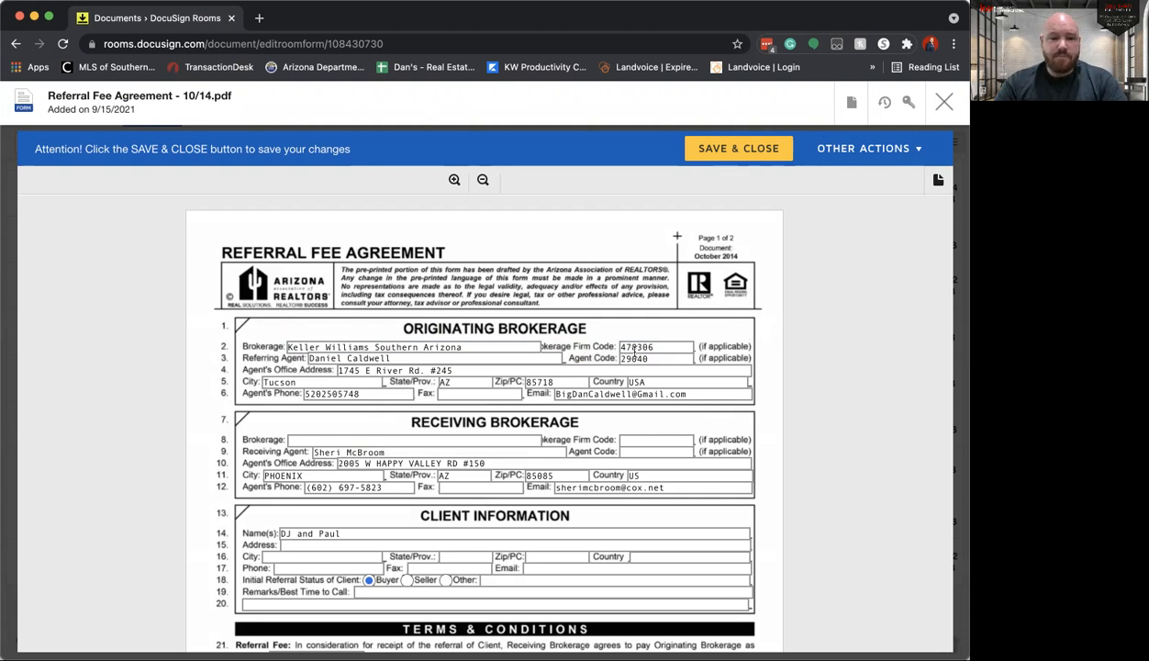
double_click(328, 356)
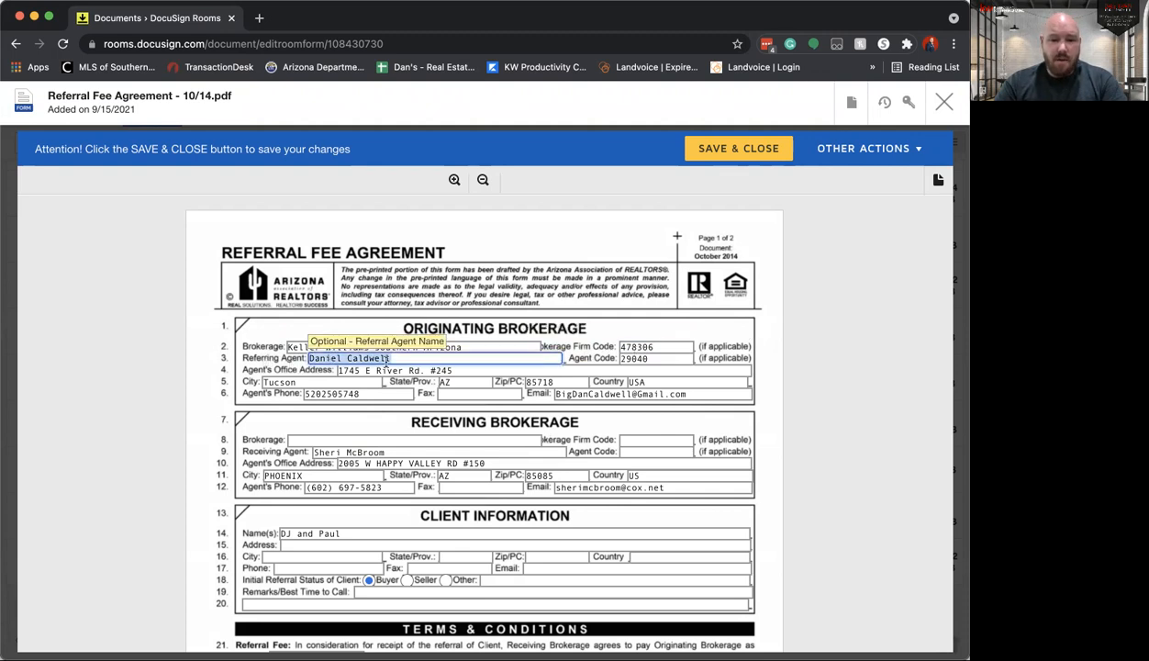
key("Tab")
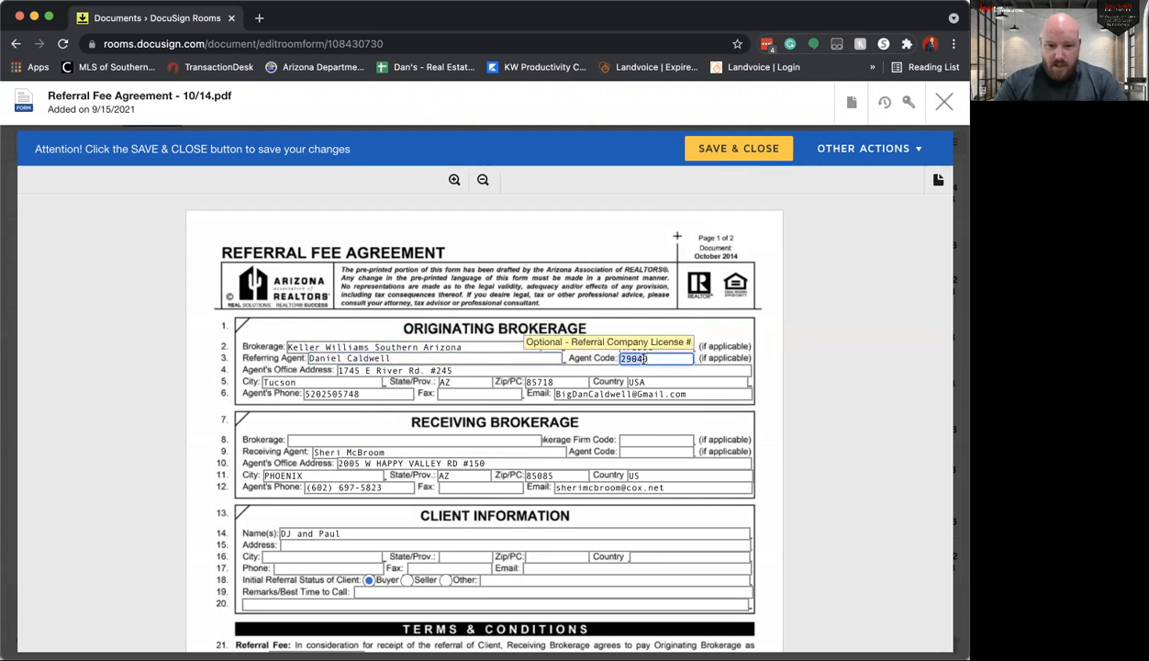
key("Tab")
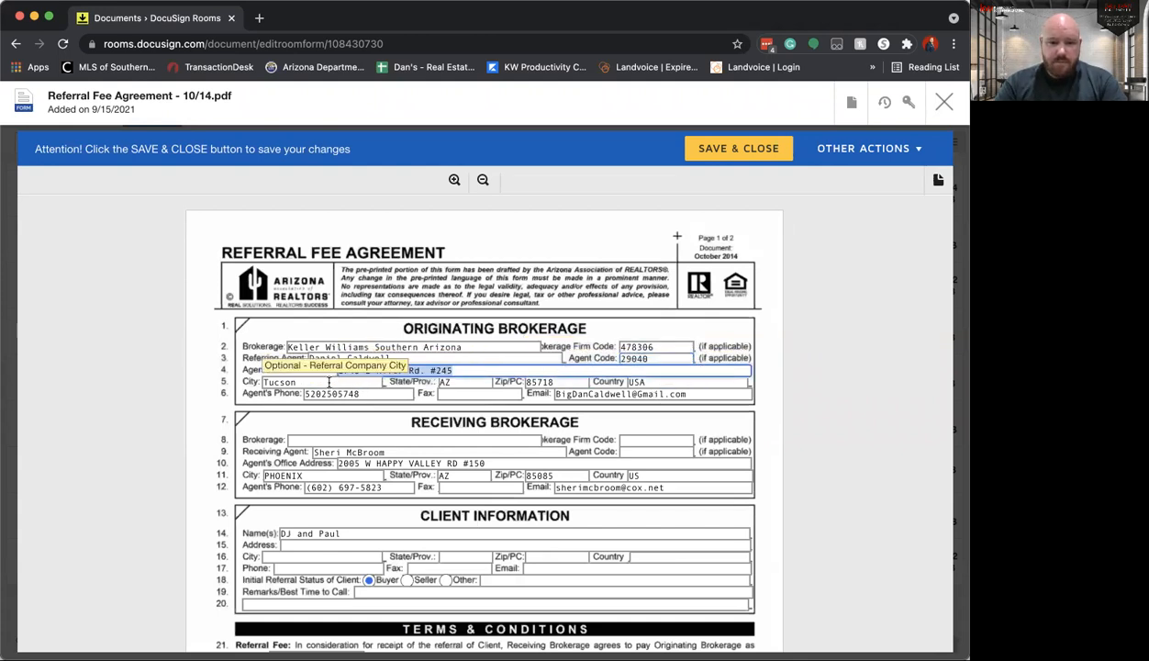
left_click(354, 393)
left_click(611, 394)
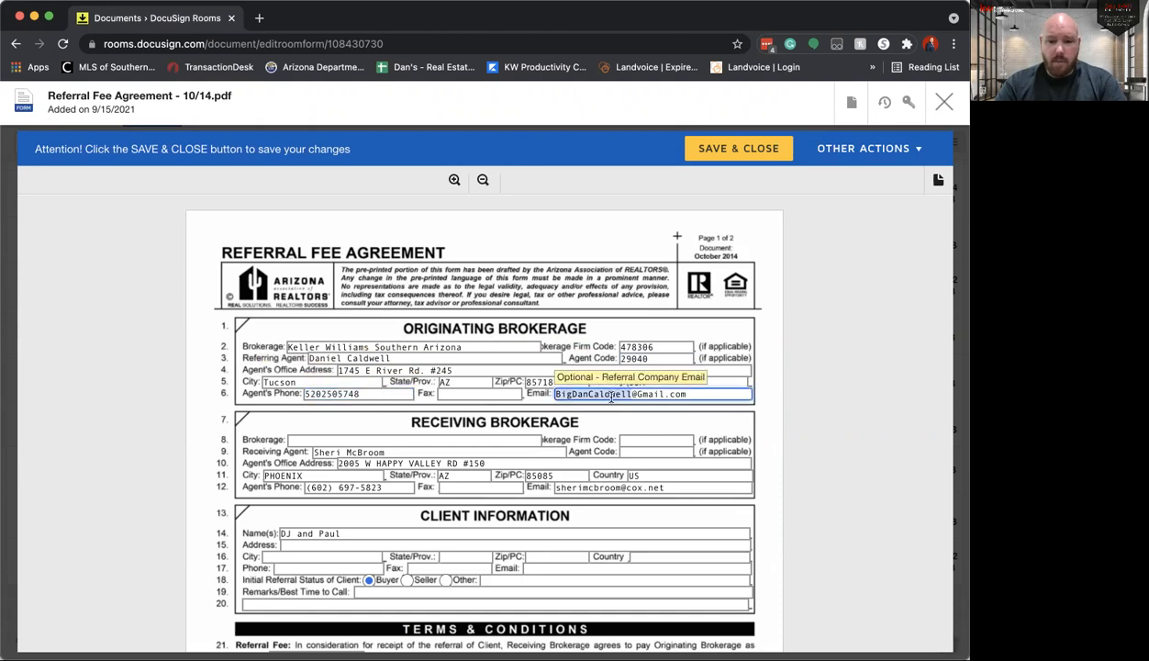
Step: Replace the client name in the Client Information section with "Buyer/seller info"
scroll(759, 409, "down", 4)
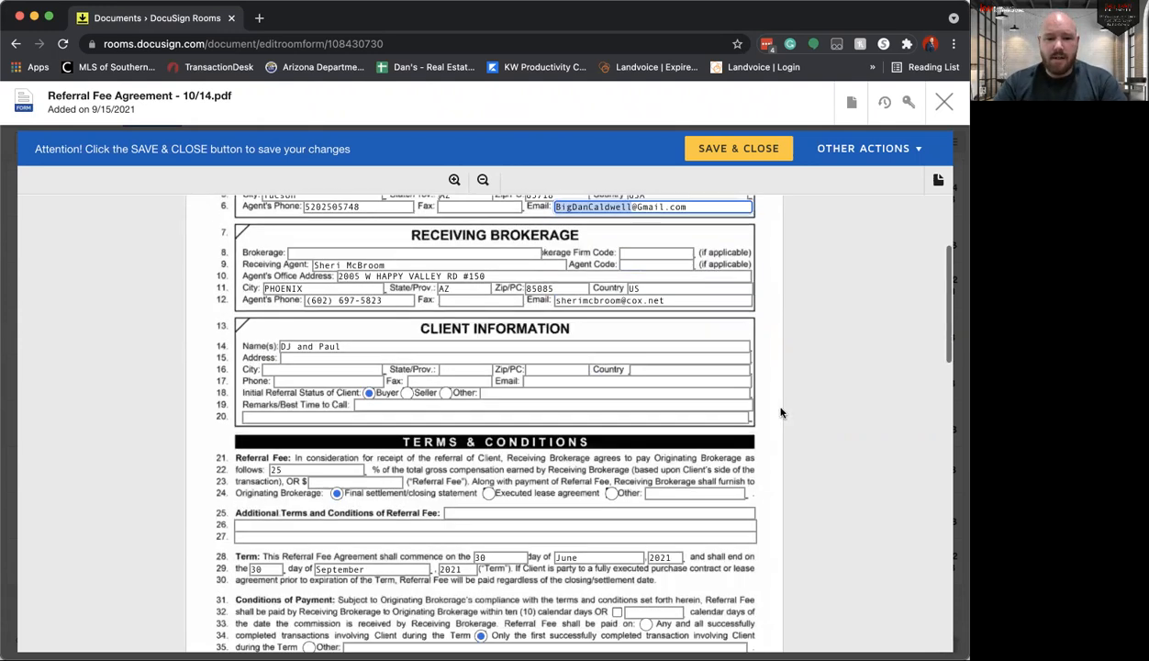
left_click(434, 249)
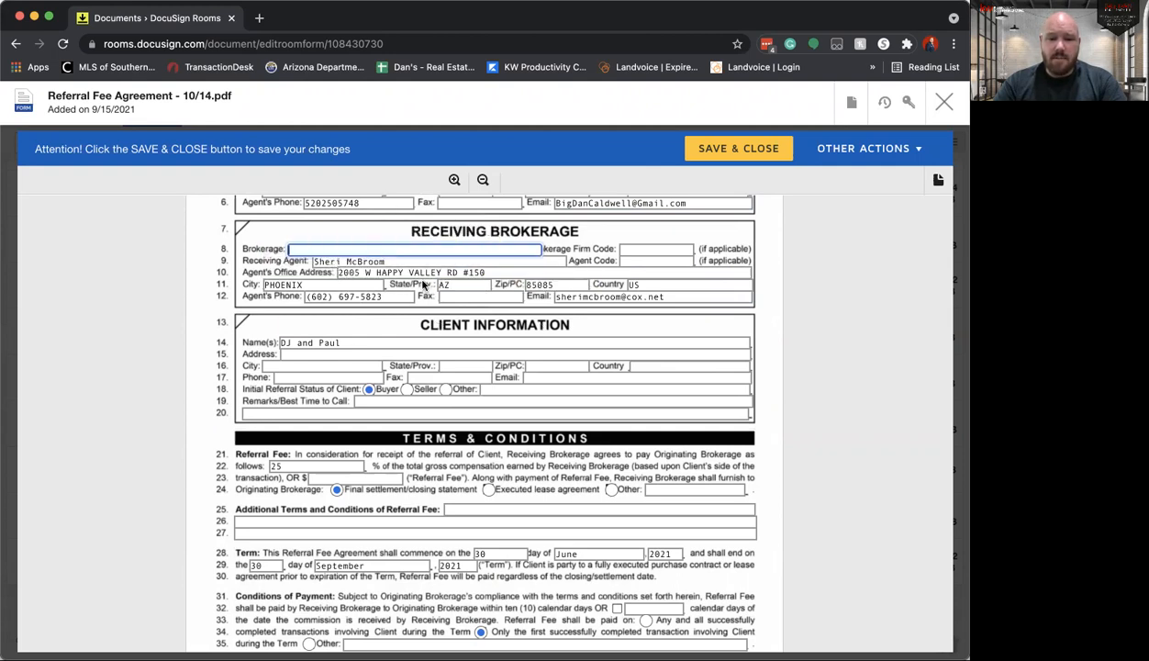
left_click_drag(339, 342, 277, 342)
key("BackSpace")
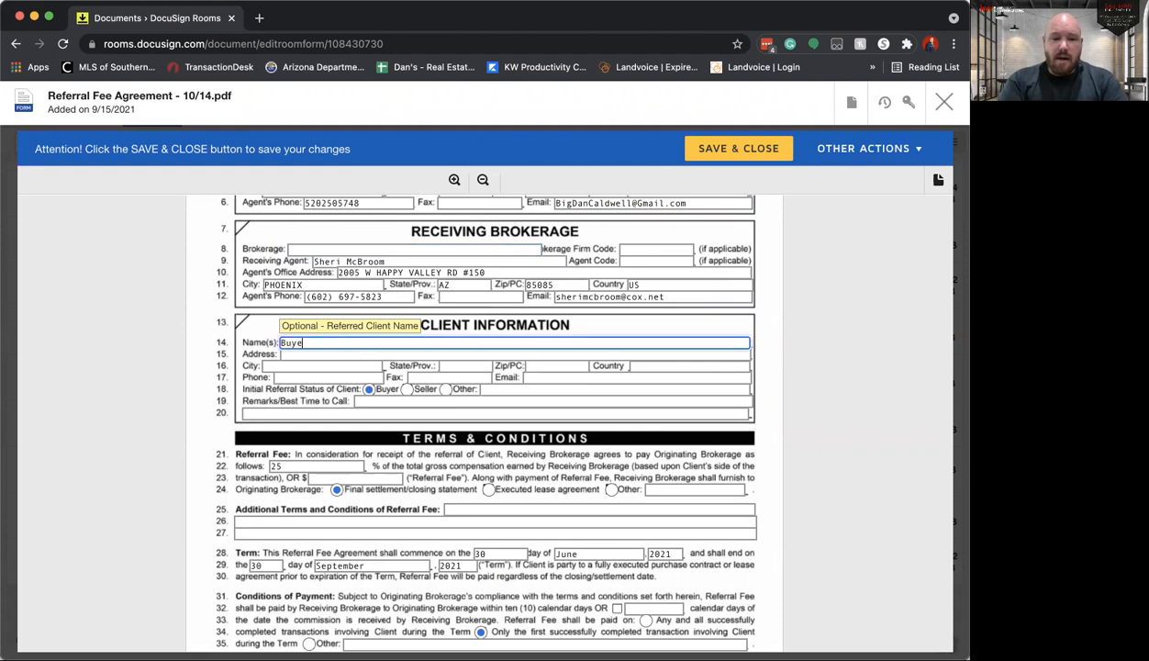
type("Buyer/selelr info")
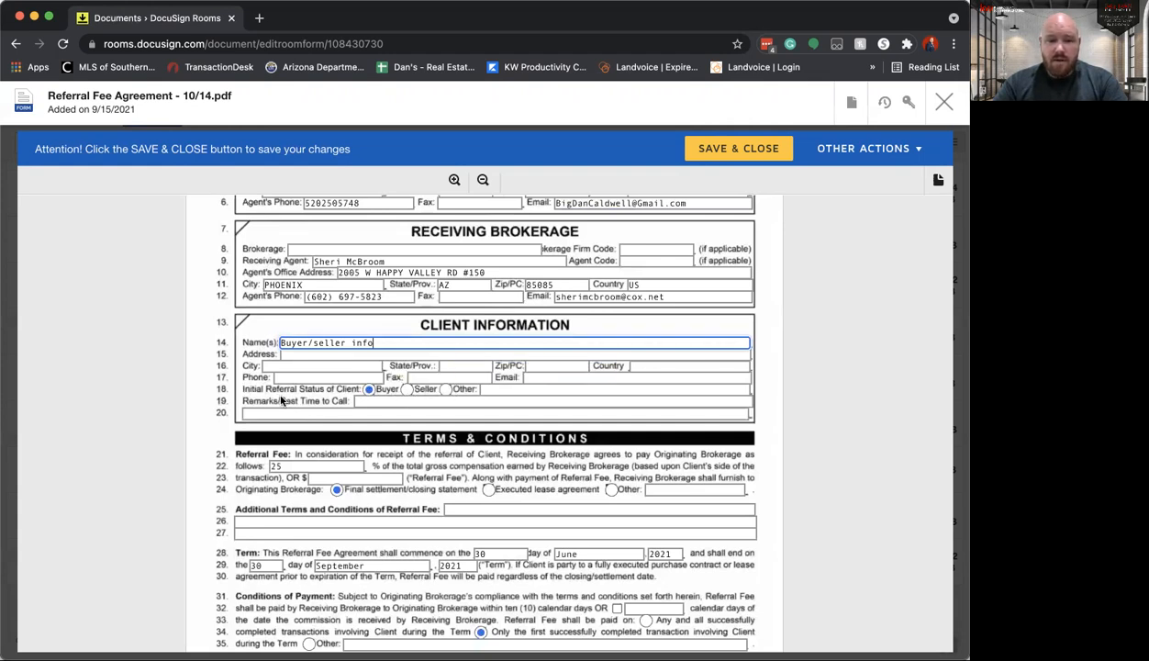
Step: Check the remarks and referral fee fields, and set the fee to be paid on any and all successfully completed transactions
left_click(353, 401)
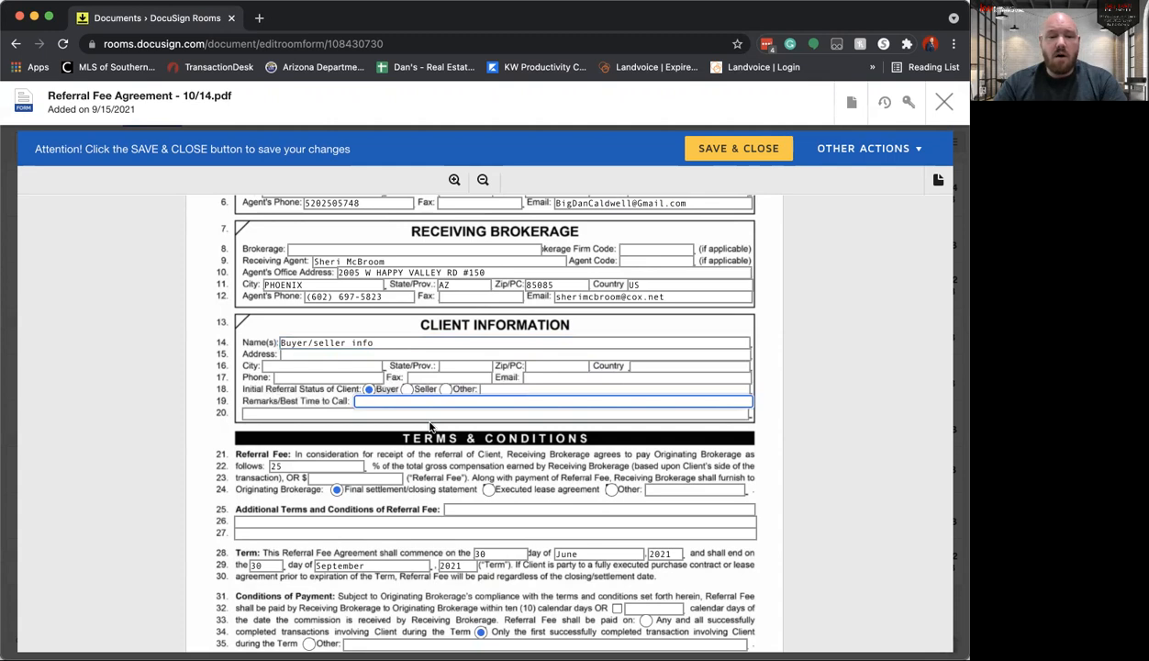
scroll(430, 425, "down", 1)
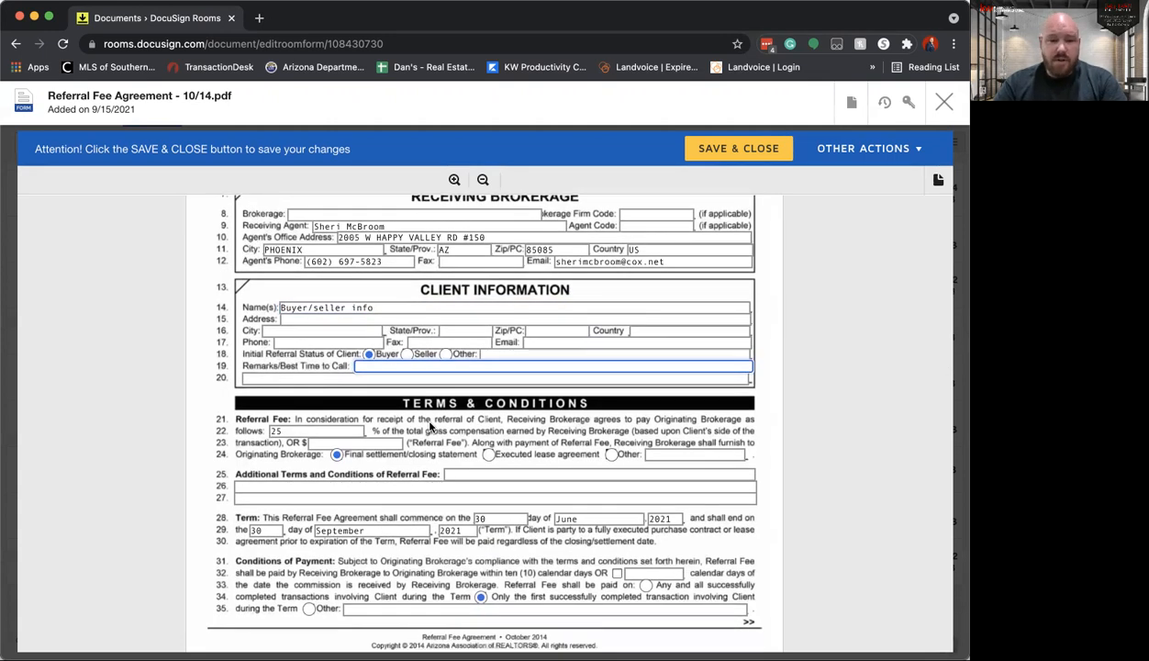
scroll(429, 425, "down", 5)
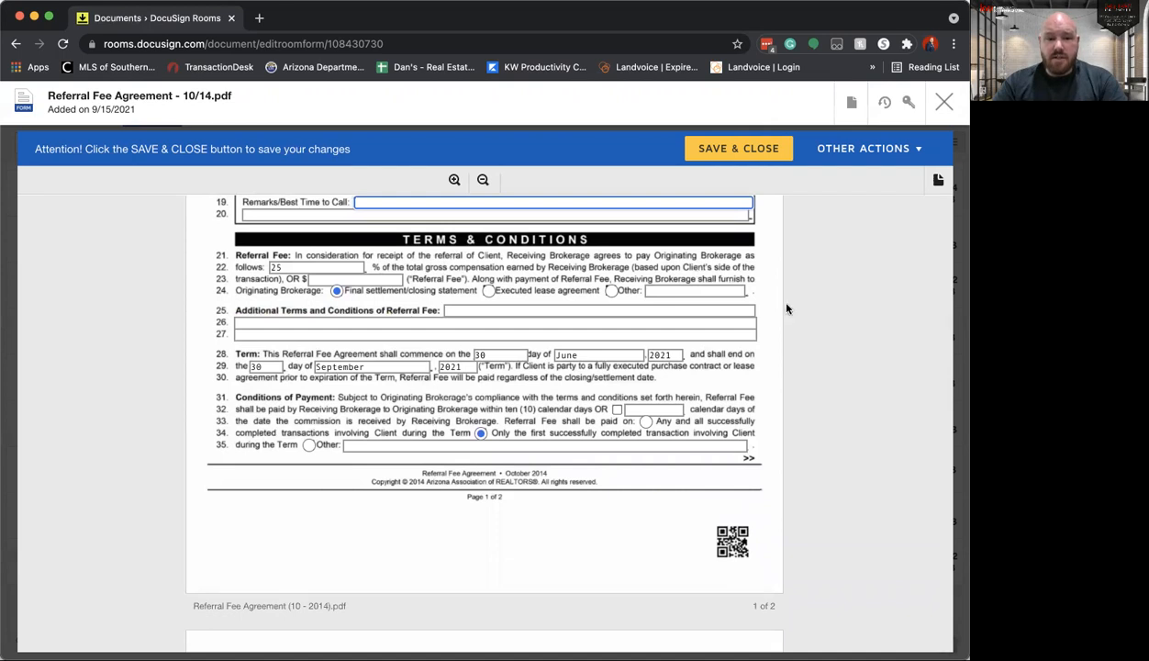
left_click(294, 267)
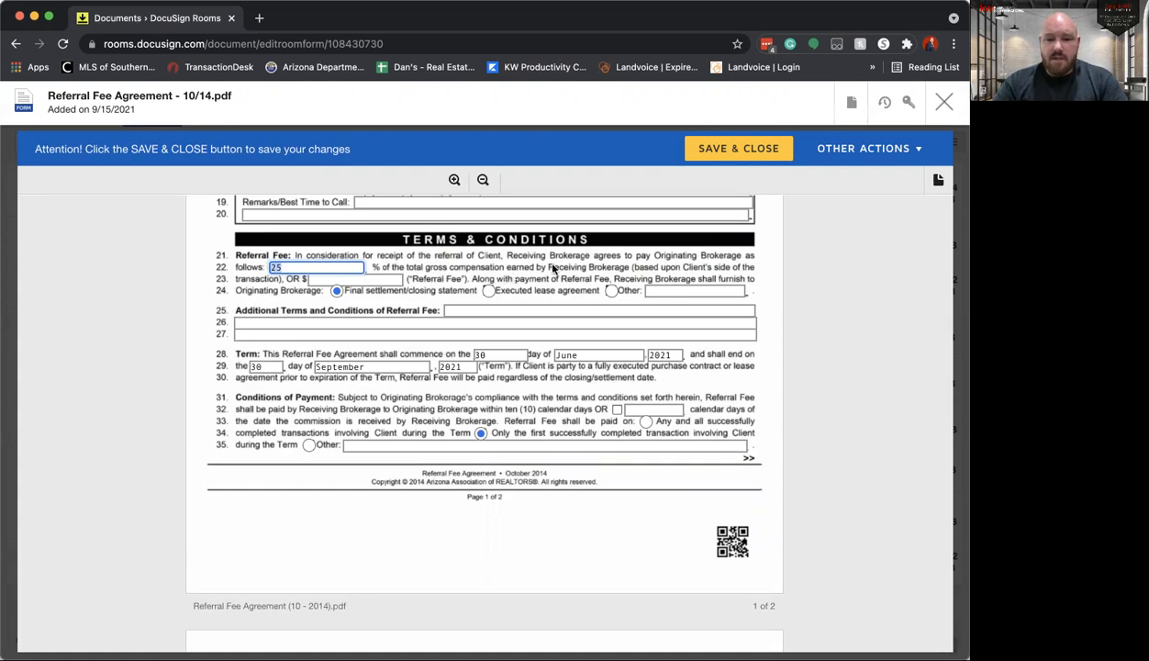
left_click(378, 279)
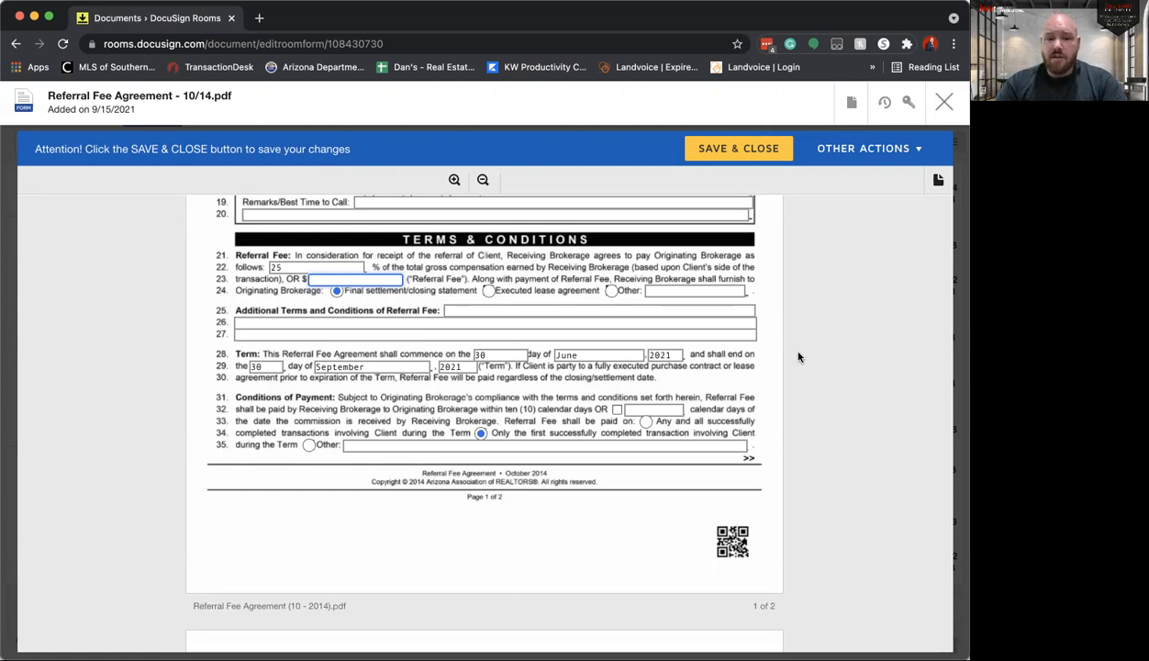
scroll(798, 357, "down", 1)
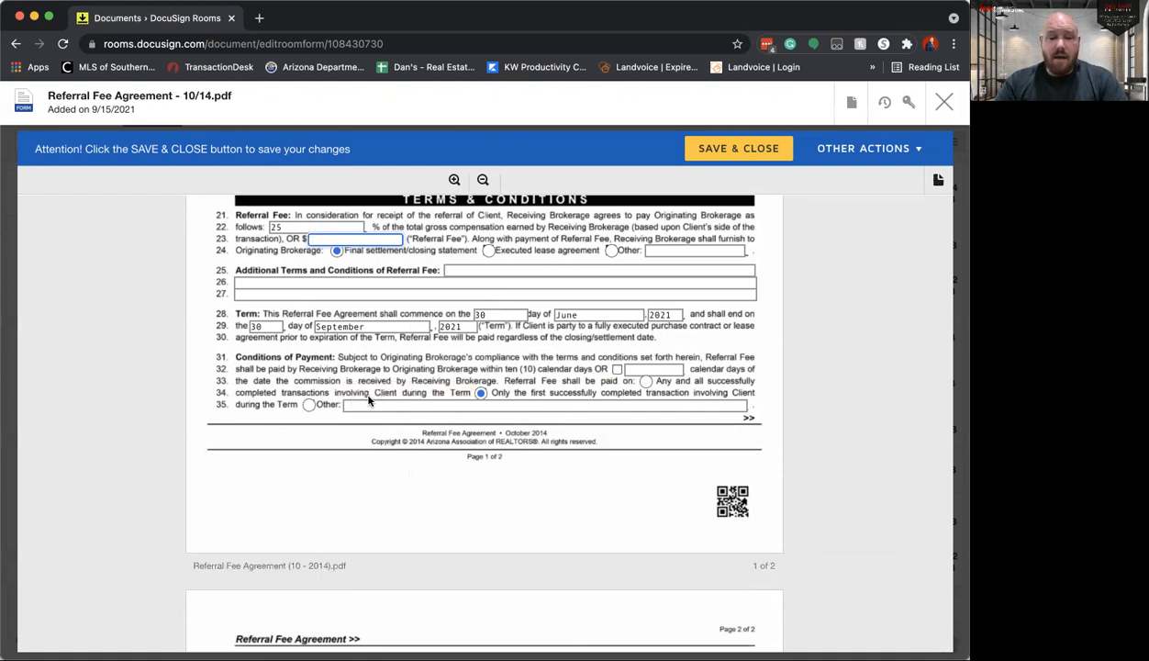
left_click(646, 380)
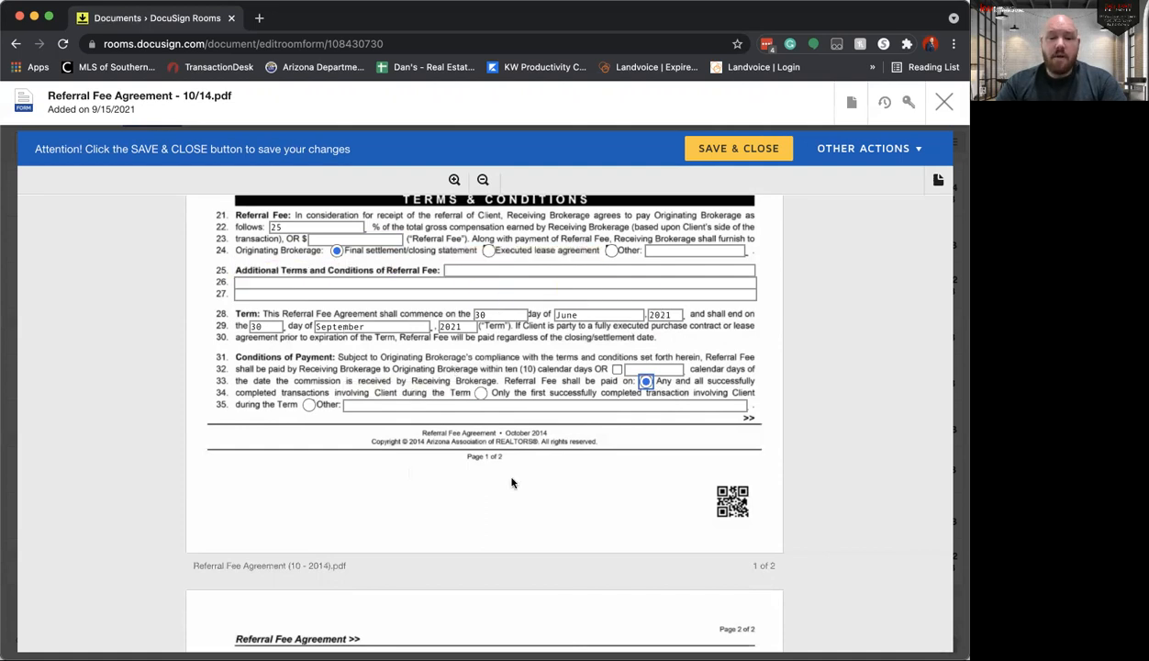
Step: Try to replace the originating broker's printed name in the page 2 signature block with the broker's full name
scroll(512, 482, "down", 3)
scroll(580, 408, "down", 6)
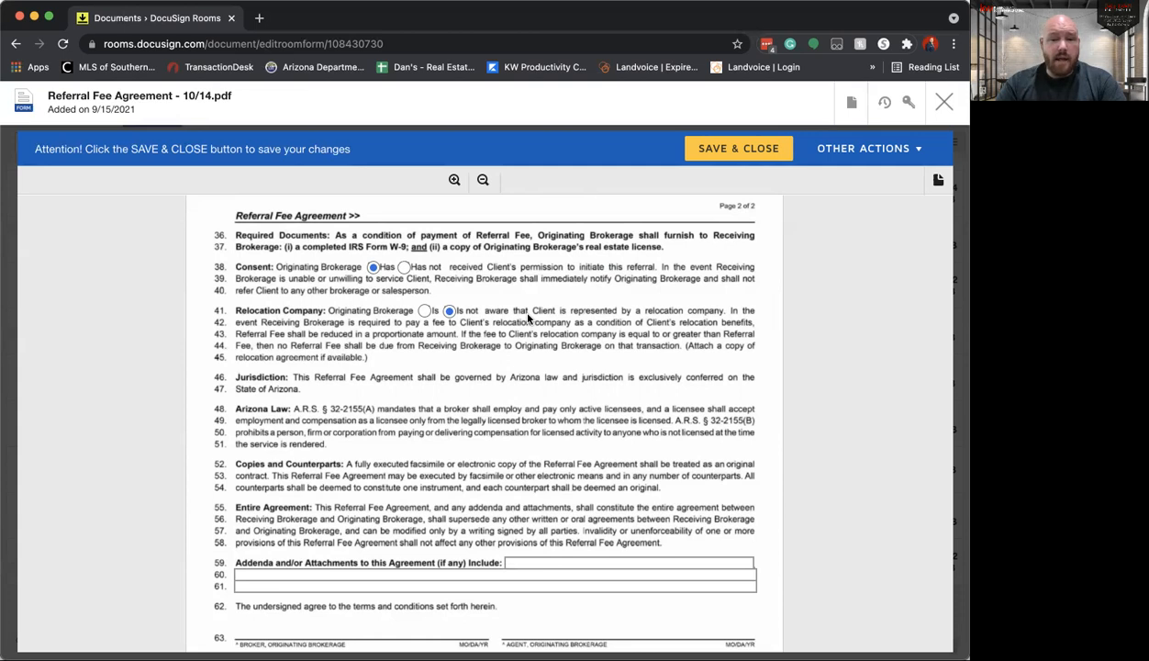
scroll(540, 350, "down", 4)
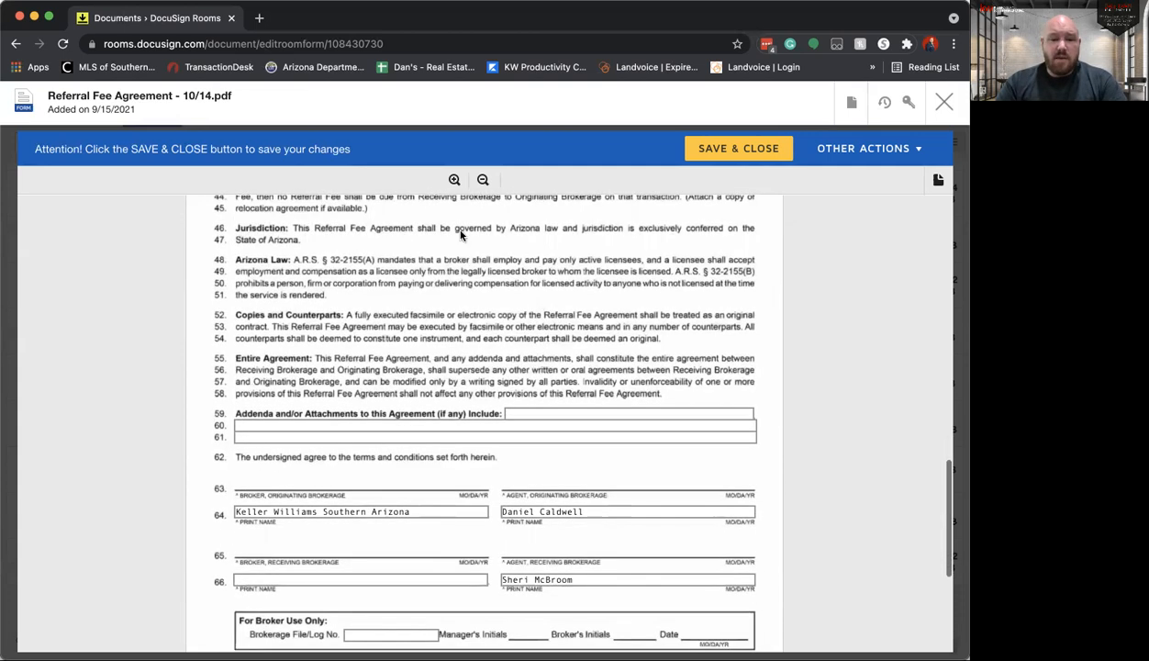
scroll(473, 291, "down", 3)
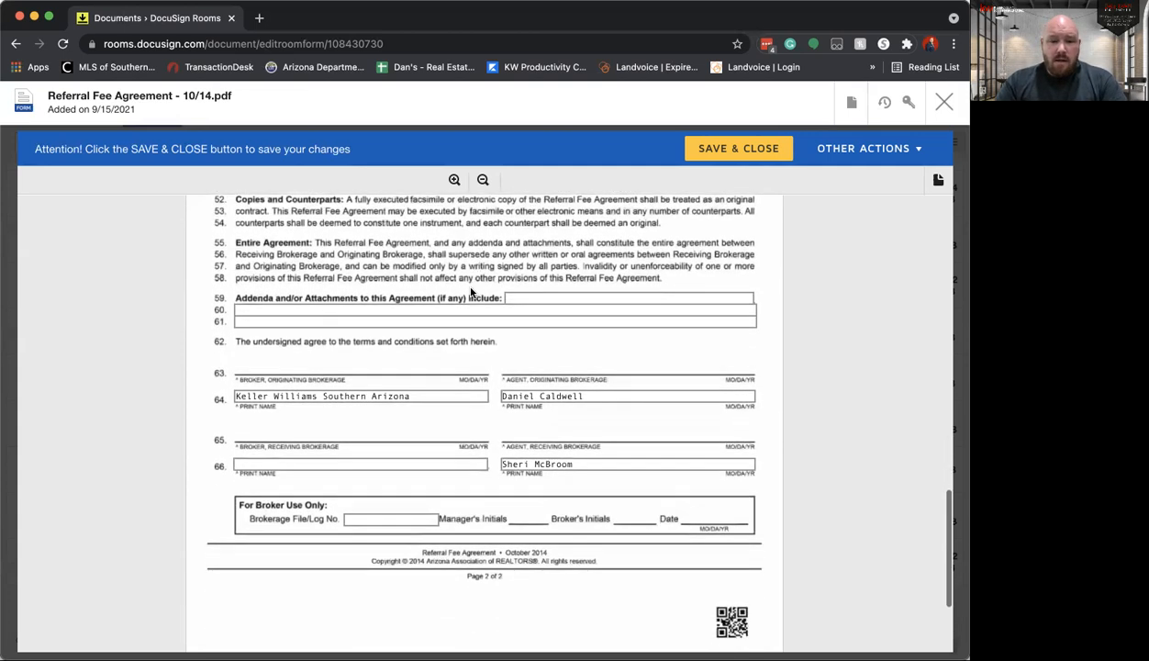
double_click(256, 394)
key("super+a")
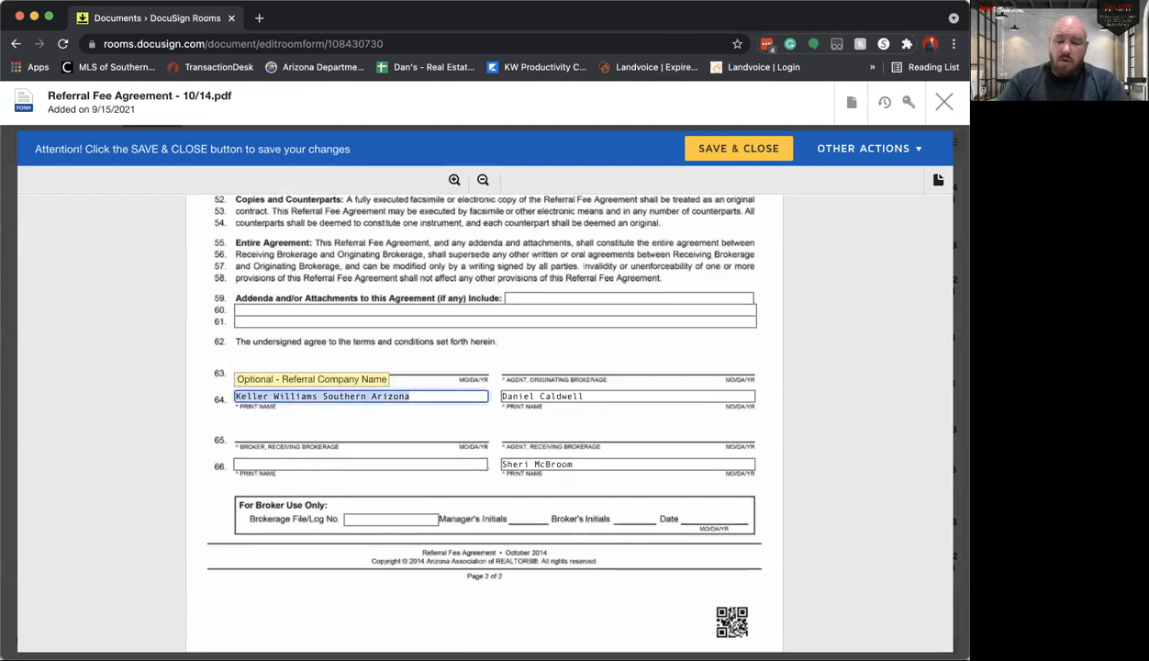
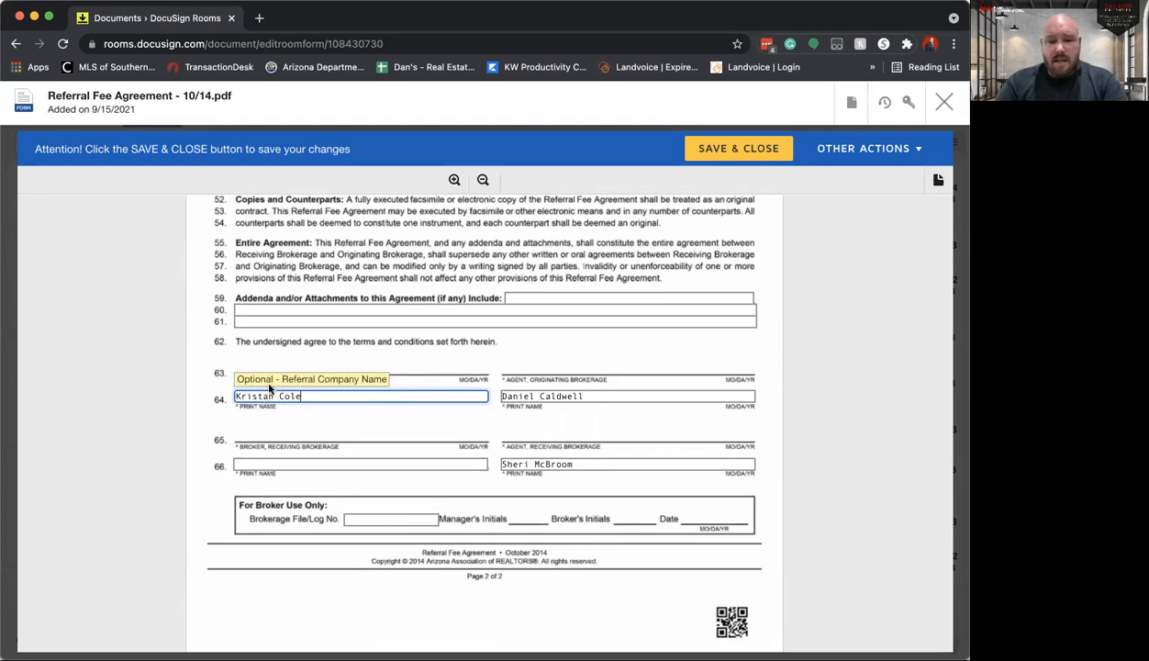
Step: Set the originating brokerage on page 1 back to Keller Williams Southern Arizona
scroll(303, 395, "up", 15)
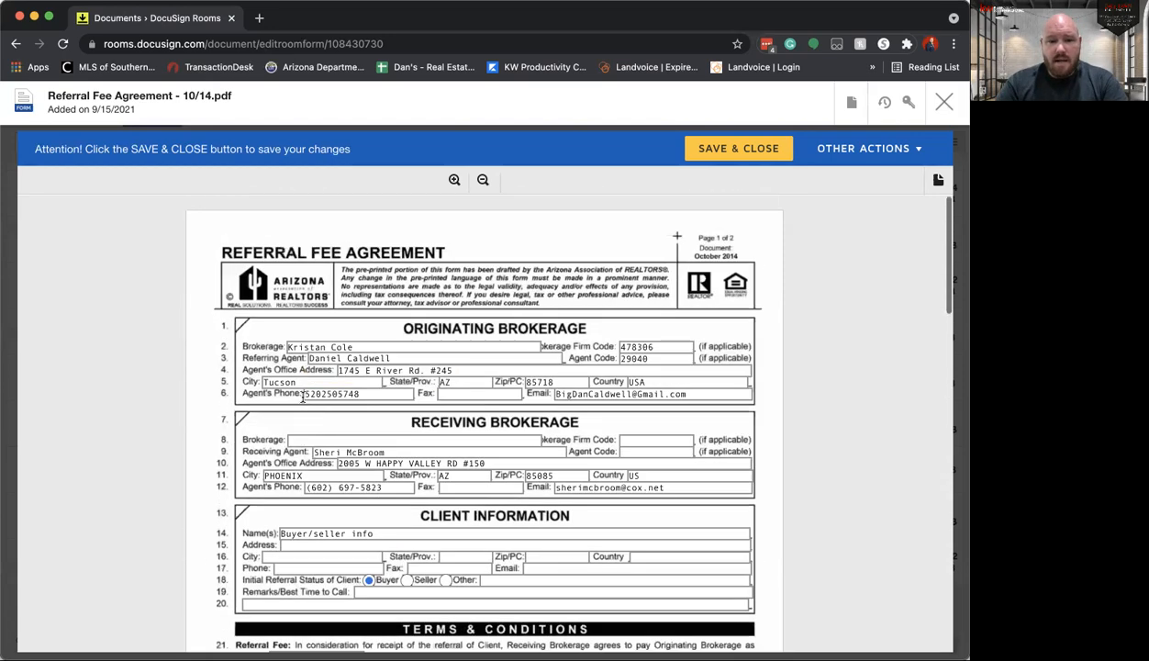
left_click(347, 346)
key("ctrl+a")
key("BackSpace")
type("kwsa")
Step: Check the originating broker's printed name field in the page 2 signature block
scroll(368, 413, "down", 15)
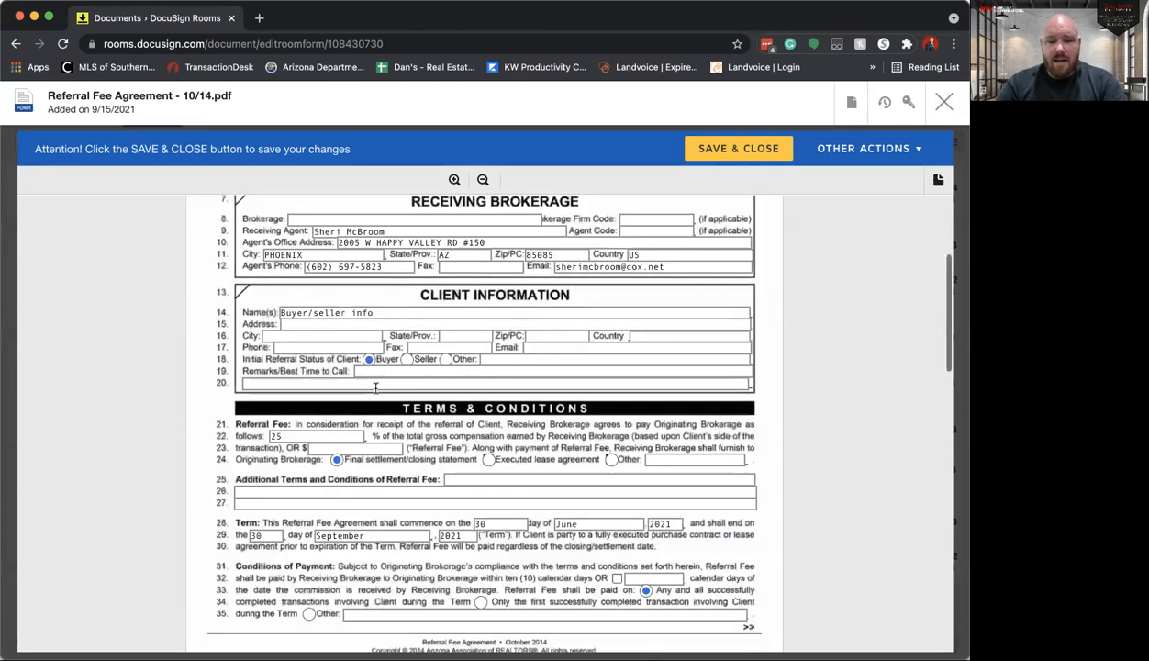
triple_click(351, 461)
left_click(349, 470)
left_click(429, 461)
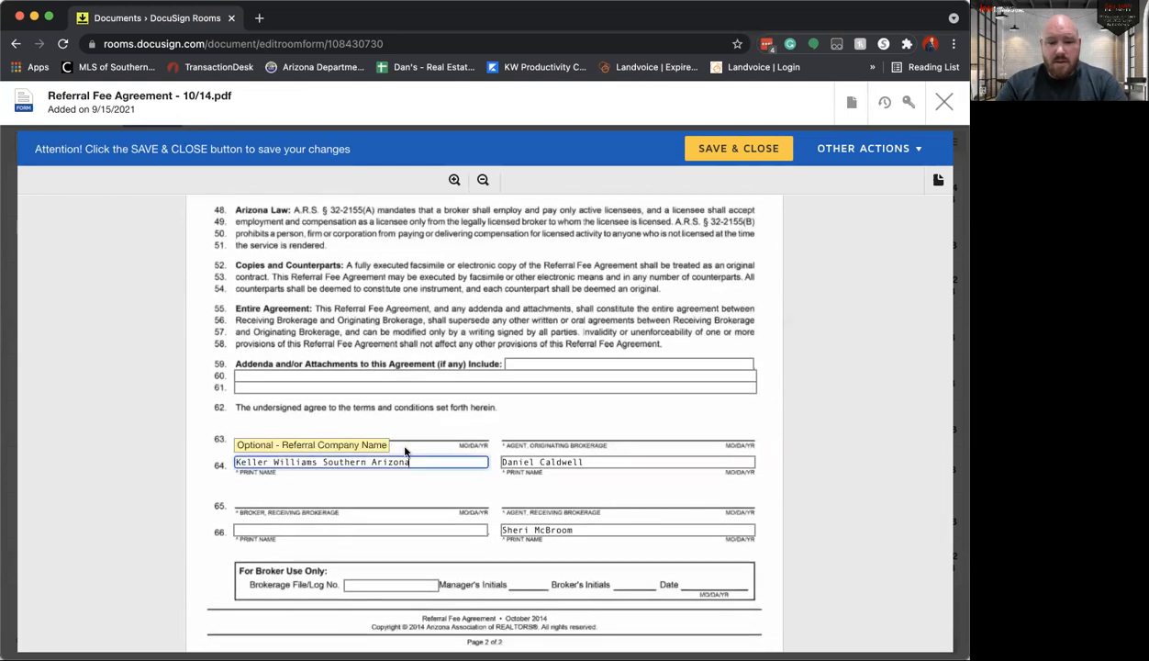
Step: Check the printed names of both agents in the page 2 signature block, and save and close the form
left_click(557, 462)
left_click(560, 528)
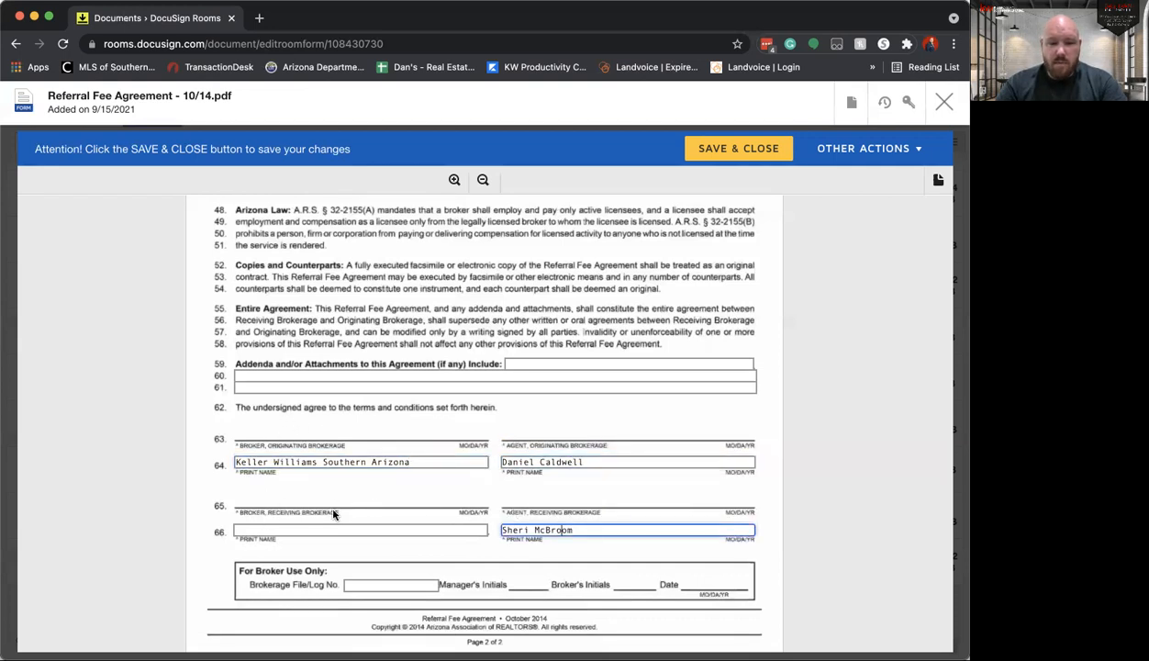
scroll(456, 488, "down", 5)
left_click(720, 150)
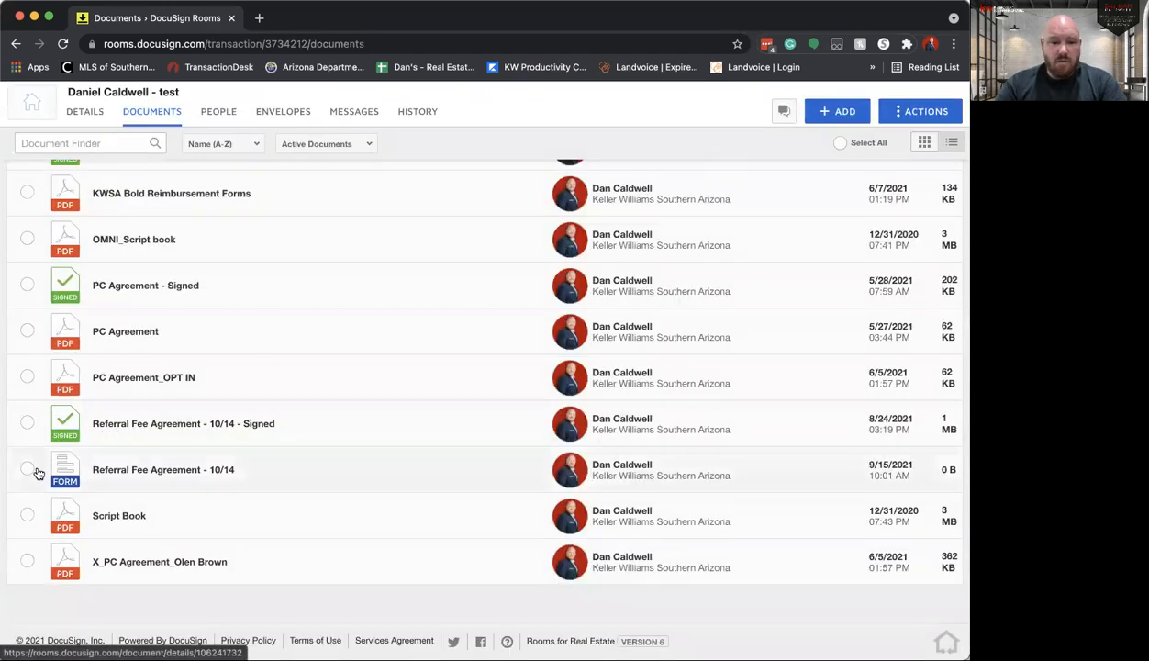
Step: Create an envelope from the unsigned Referral Fee Agreement - 10/14 form and add the Seller 1 room participant as a recipient
left_click(27, 468)
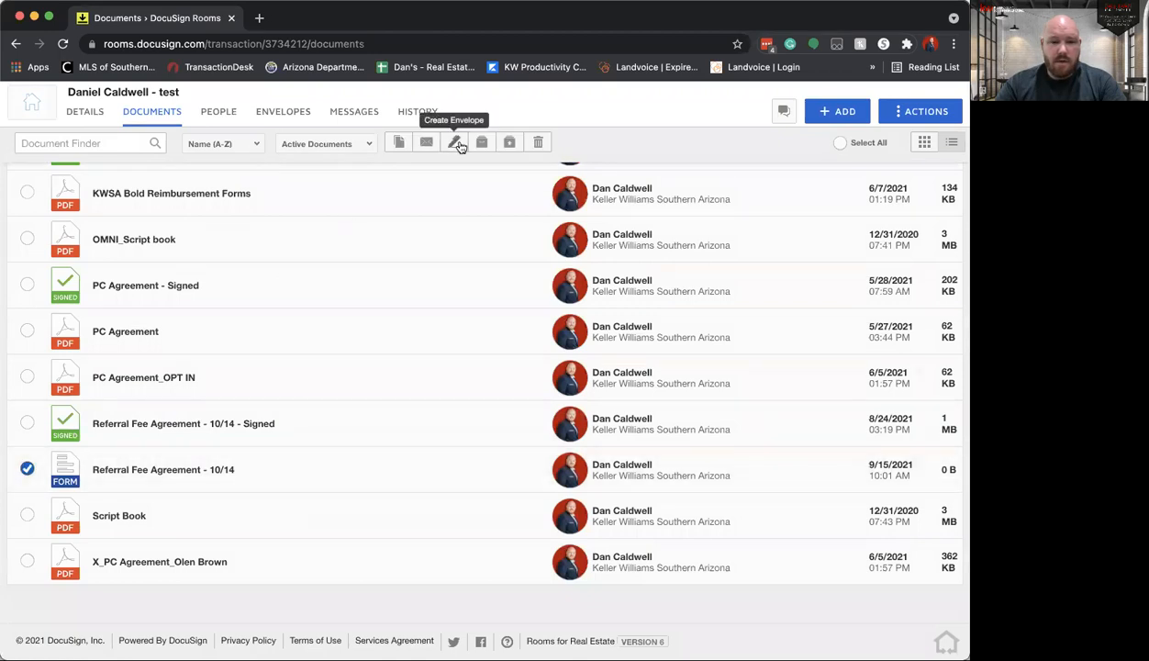
left_click(455, 143)
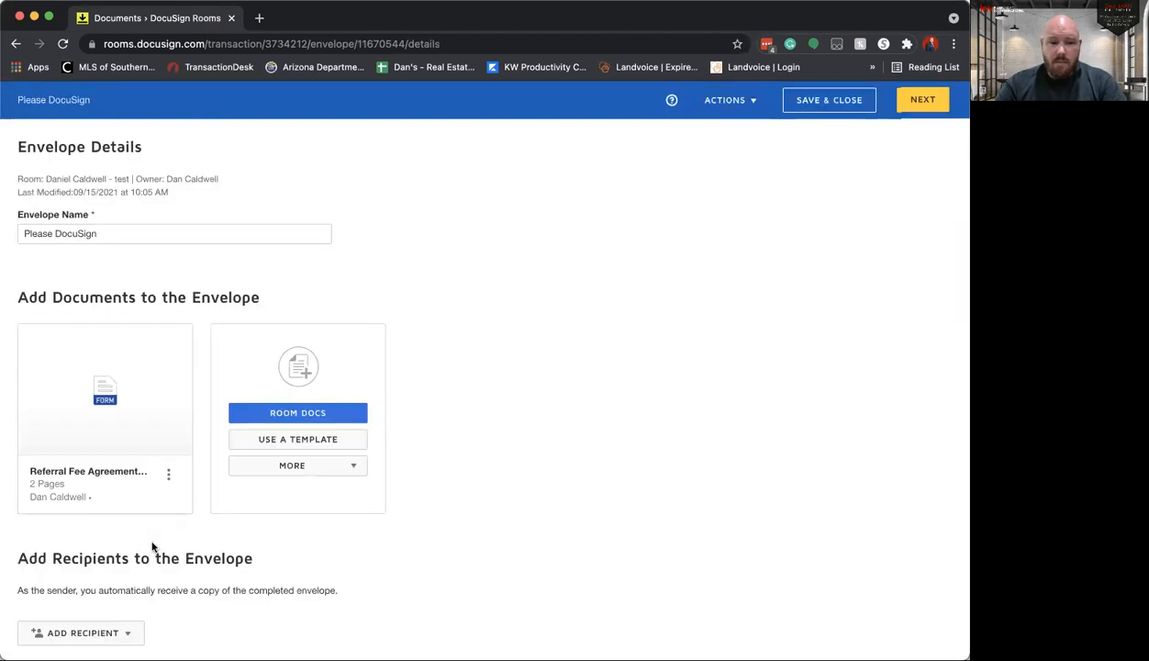
scroll(147, 541, "down", 3)
left_click(129, 515)
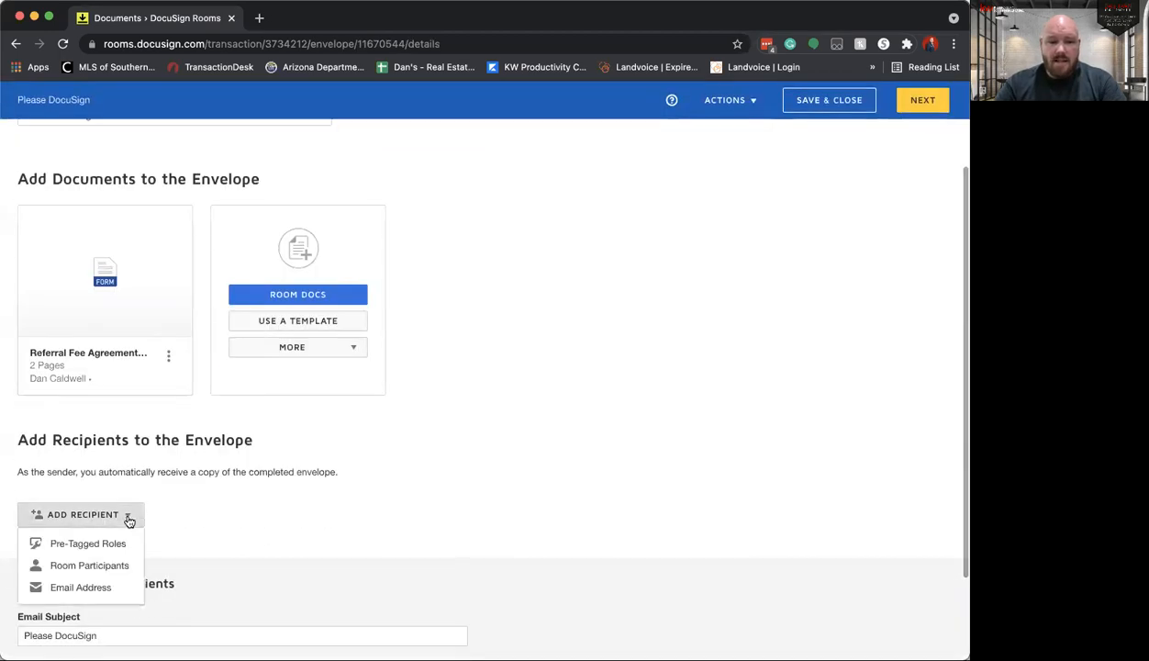
left_click(116, 568)
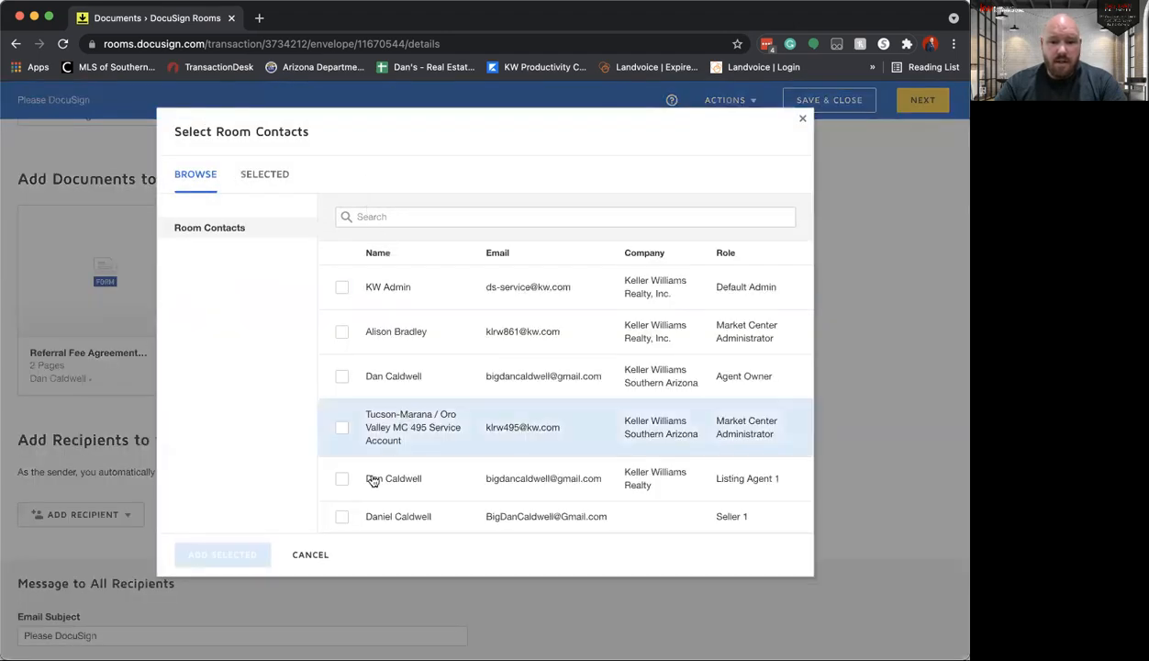
left_click(341, 516)
left_click(222, 554)
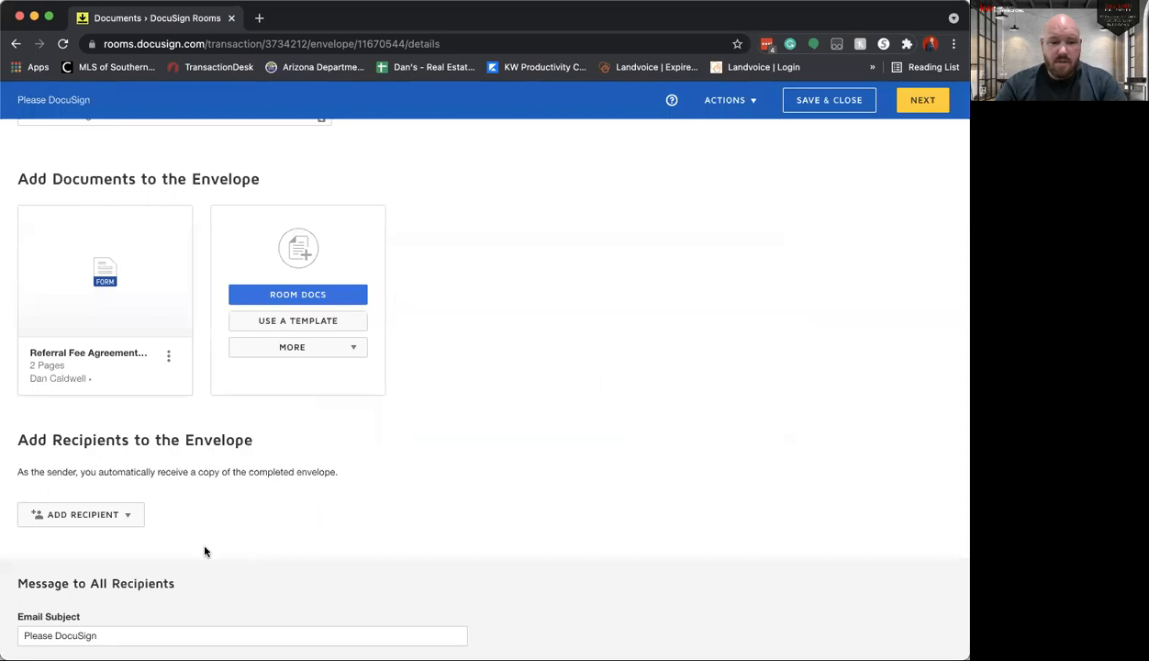
Step: Add a second recipient by email address, enter the recipient's full name and e-mail, and proceed to field placement
left_click(43, 582)
left_click(56, 642)
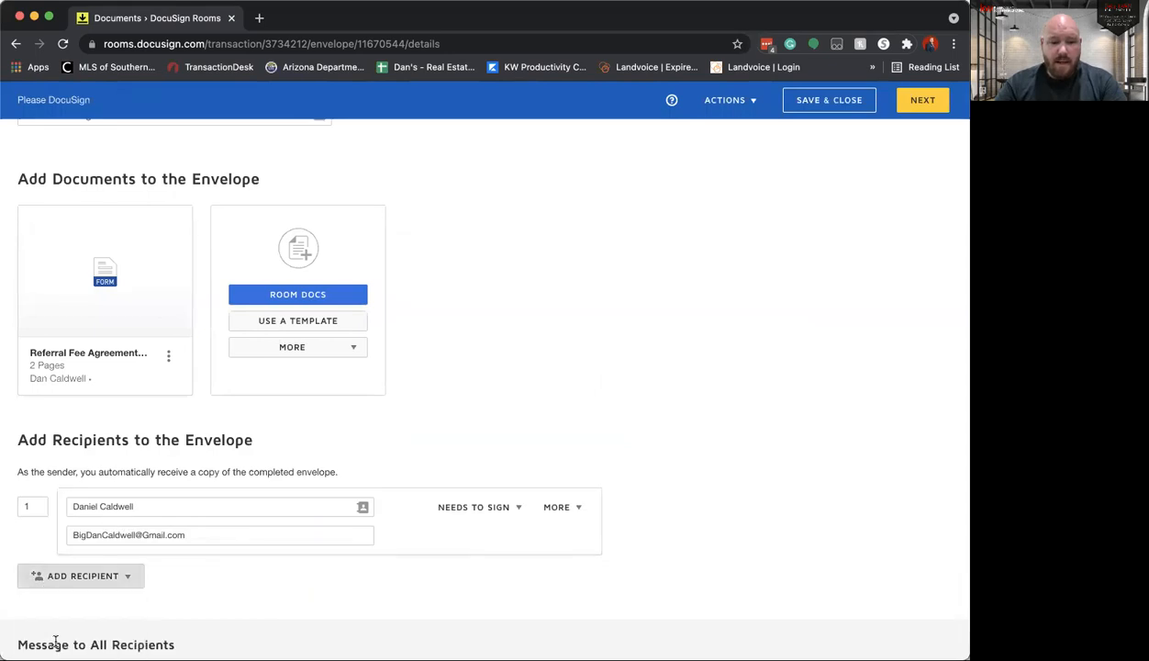
scroll(176, 477, "down", 3)
left_click(159, 439)
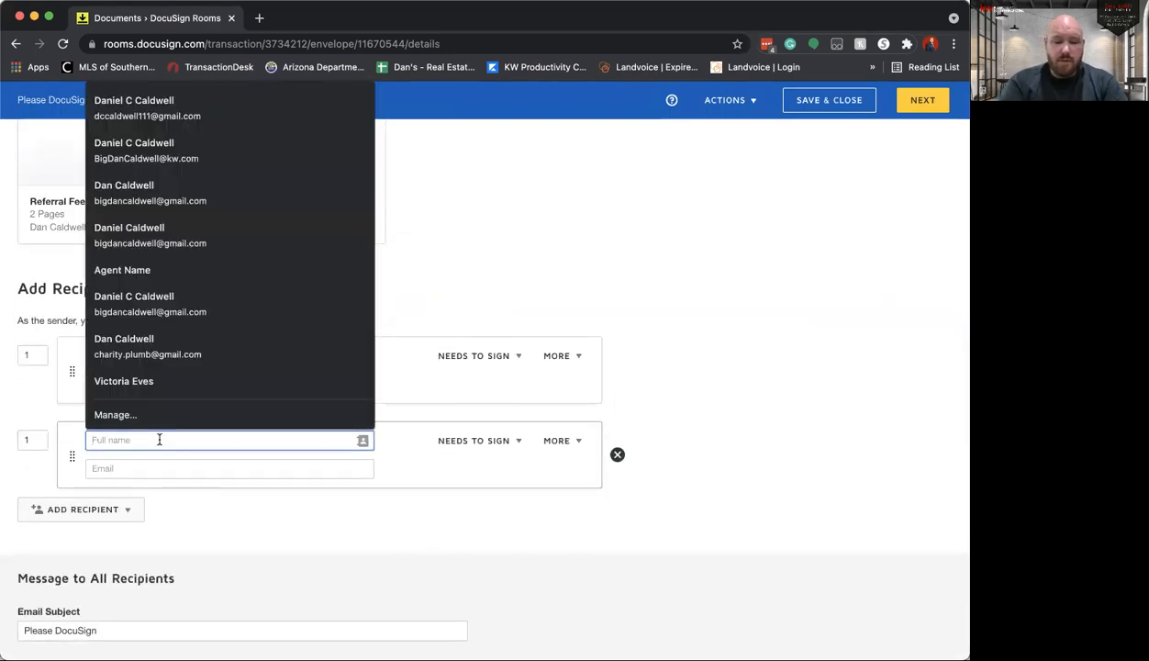
type("Daffy Duck")
key("Tab")
type("Daffy@duck.com")
left_click(899, 104)
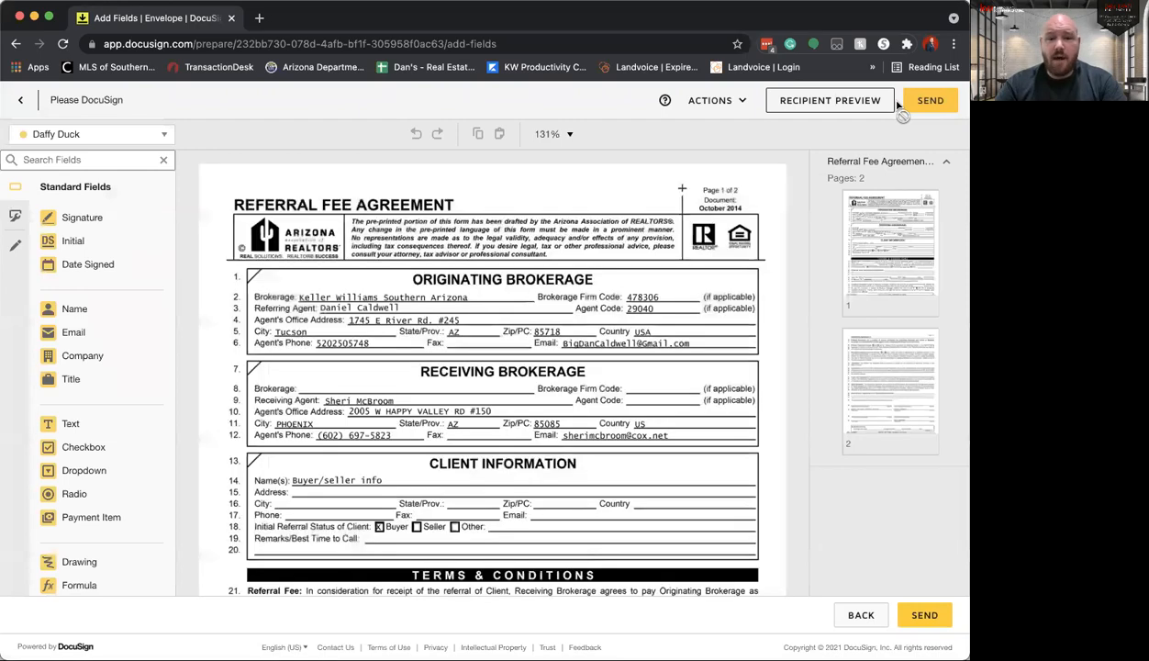
Step: Place text fields for the second recipient on the Receiving Brokerage name and firm code lines, widening the name field across its line
scroll(684, 299, "down", 2)
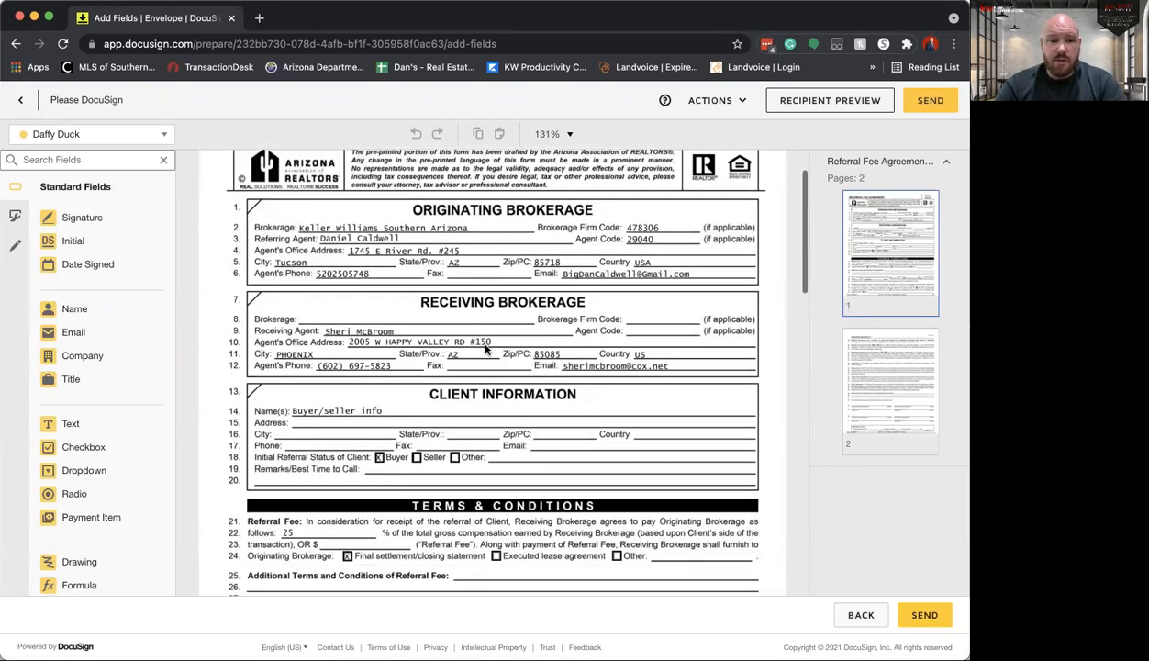
left_click_drag(99, 431, 297, 310)
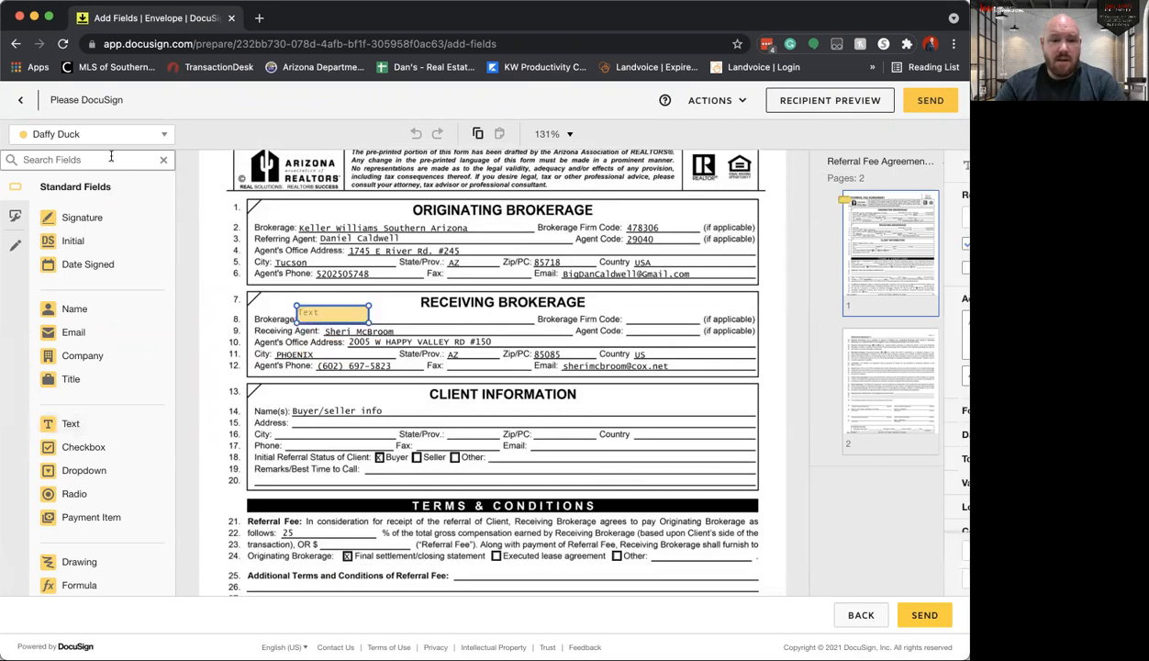
left_click(81, 139)
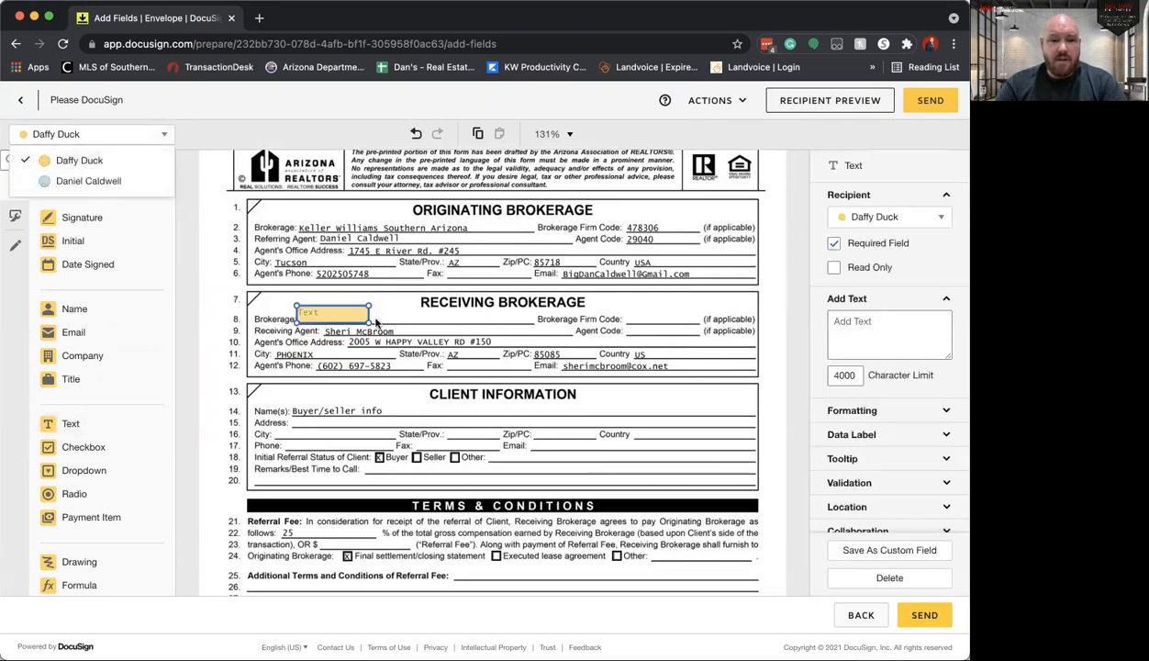
left_click_drag(368, 321, 493, 324)
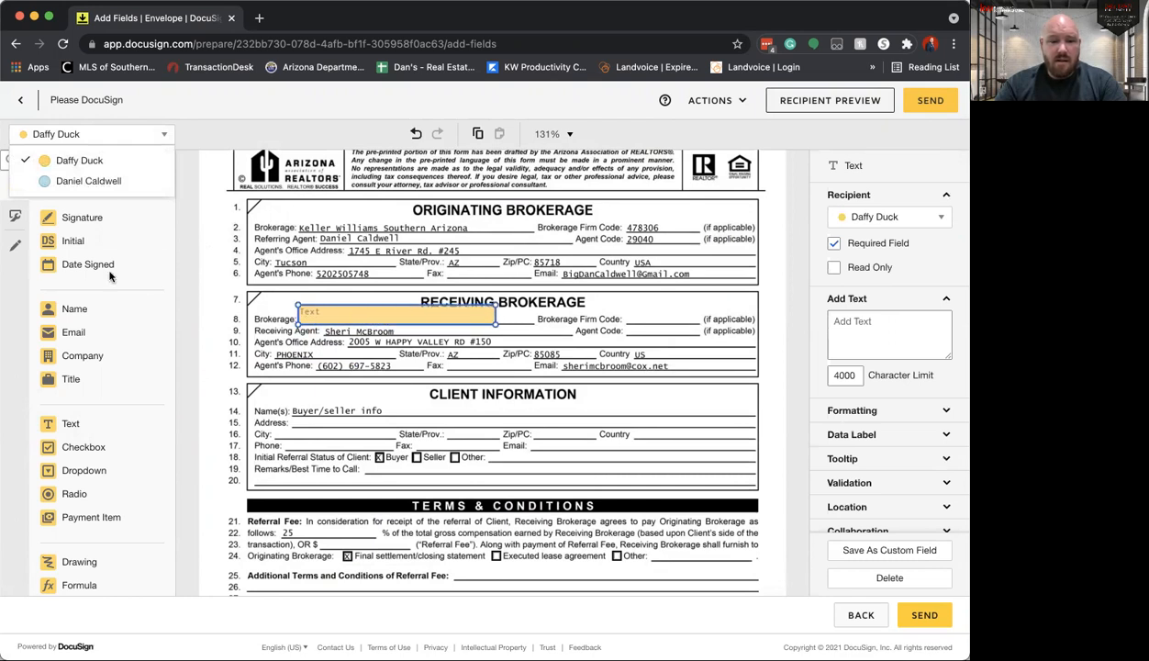
left_click_drag(71, 423, 626, 313)
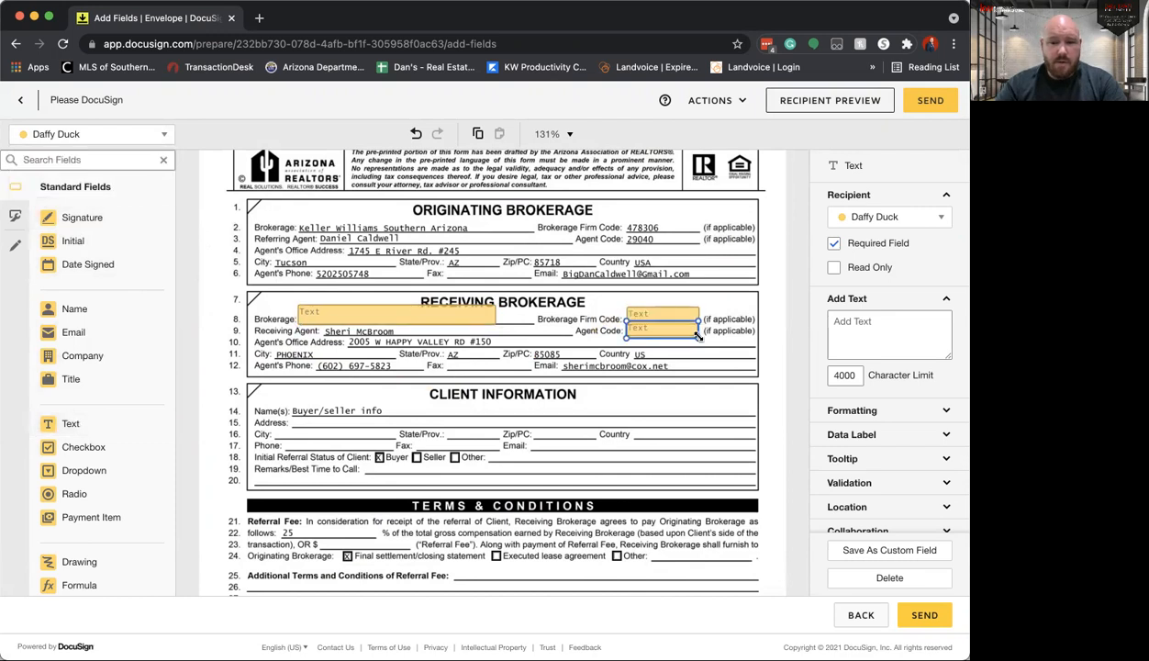
left_click_drag(697, 336, 679, 329)
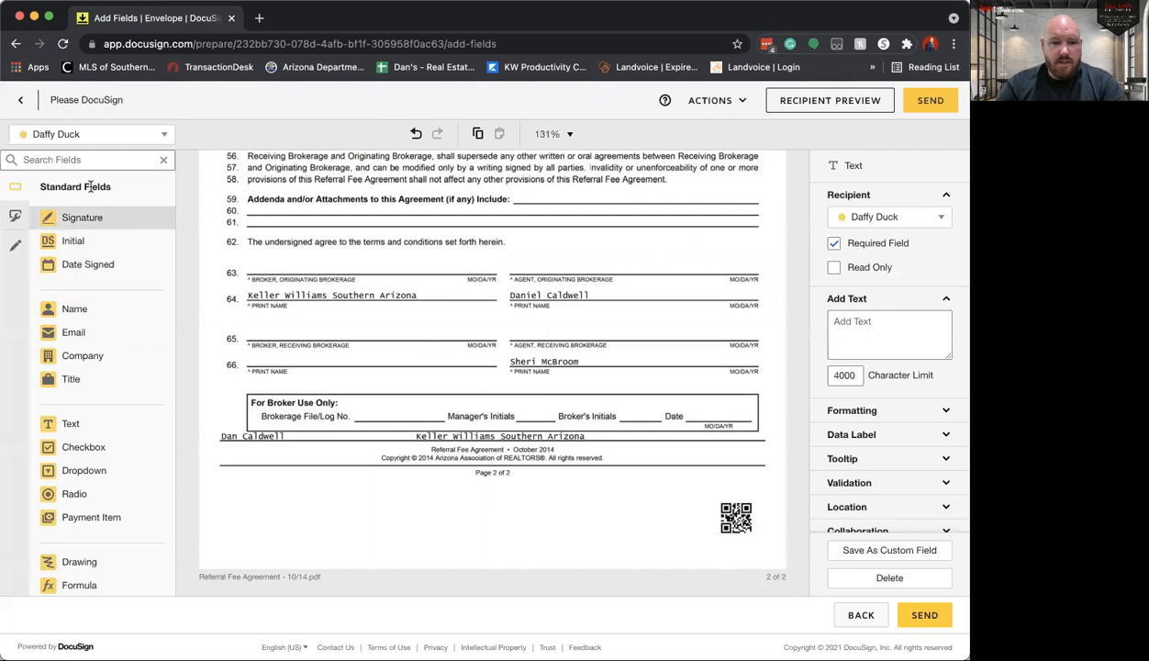
Step: Place signature fields on page 2 for the second recipient as receiving agent and the first recipient as originating agent
mouse_move(91, 217)
left_mouse_down()
mouse_move(226, 265)
mouse_move(511, 317)
left_mouse_up()
left_click(107, 135)
left_click(87, 181)
mouse_move(81, 218)
left_mouse_down()
mouse_move(477, 259)
mouse_move(512, 246)
left_mouse_up()
Step: Add a text field with the broker's full name beside Keller Williams Southern Arizona on the originating broker's print name line
left_click_drag(73, 421, 432, 289)
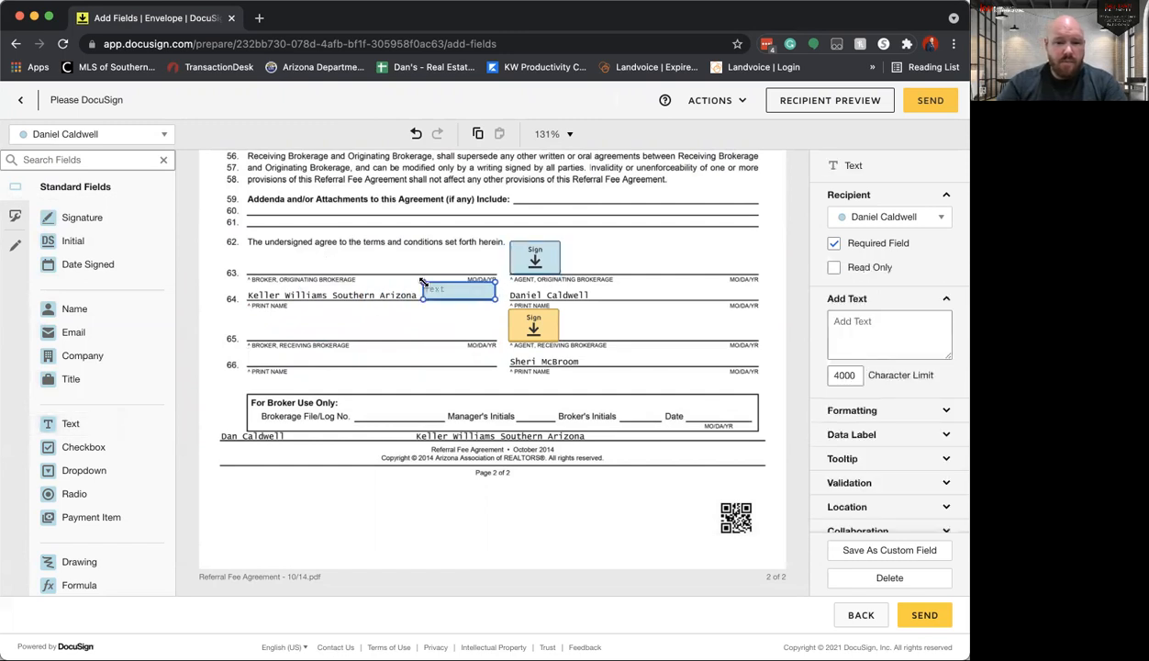
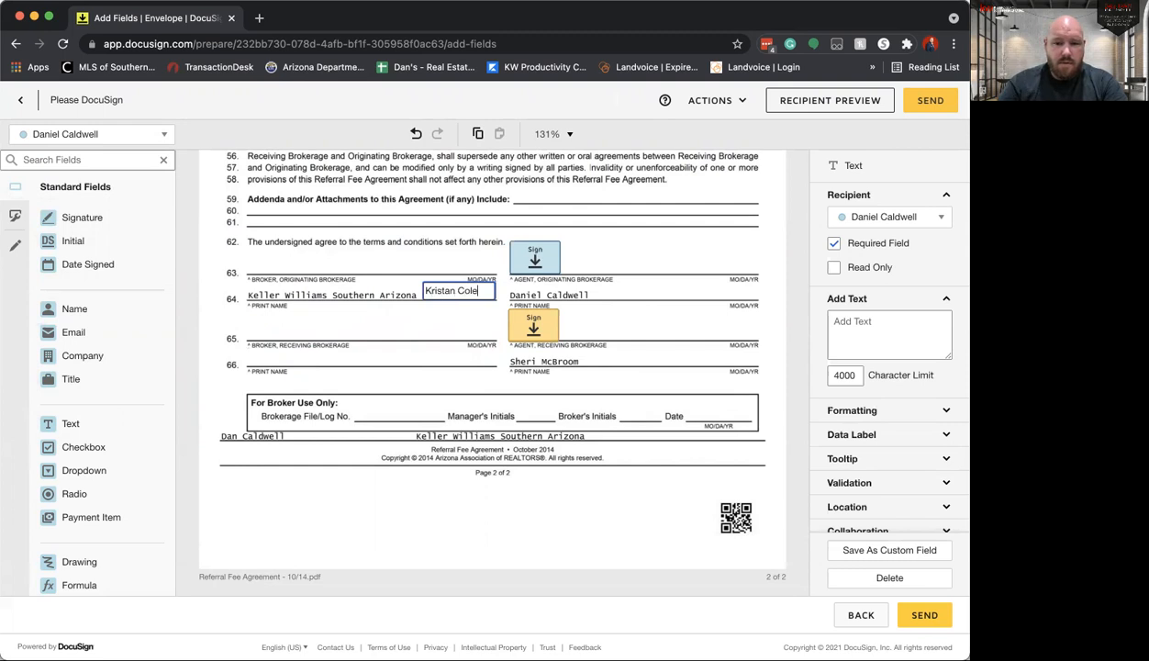
left_click(435, 336)
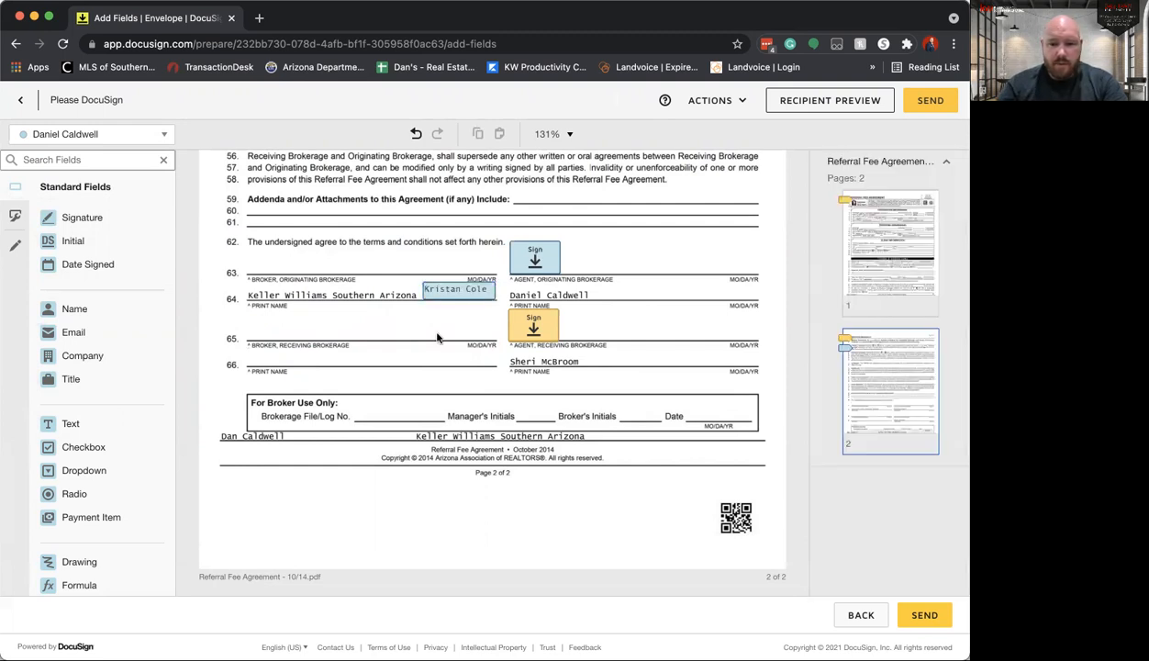